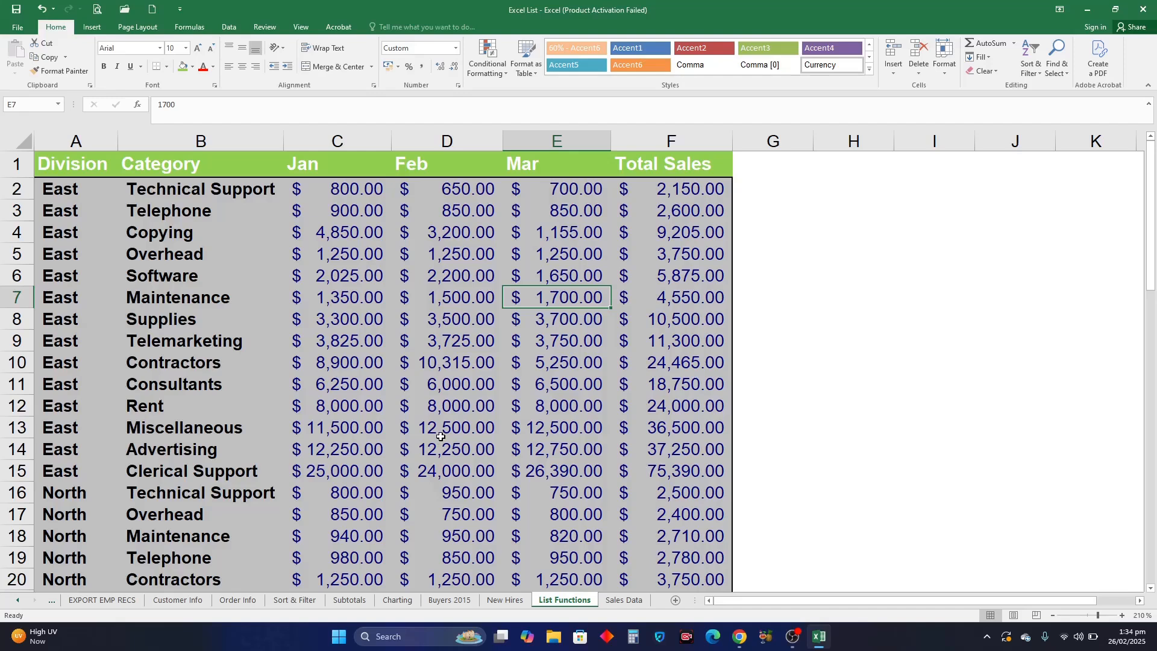
click(211, 224)
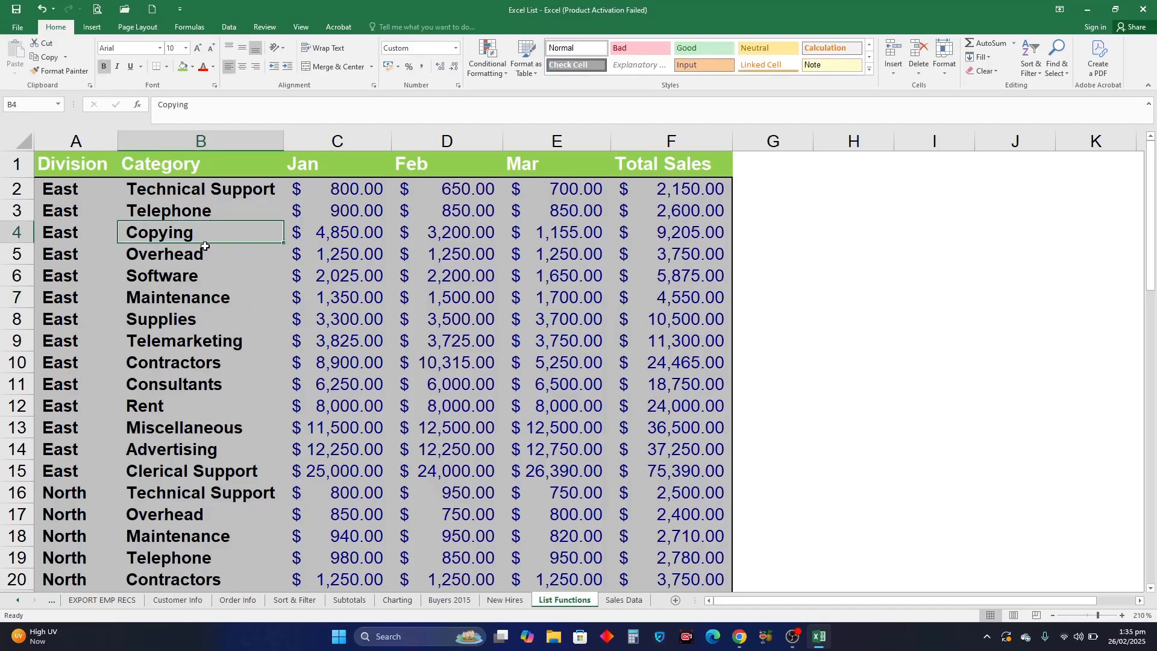
click(224, 363)
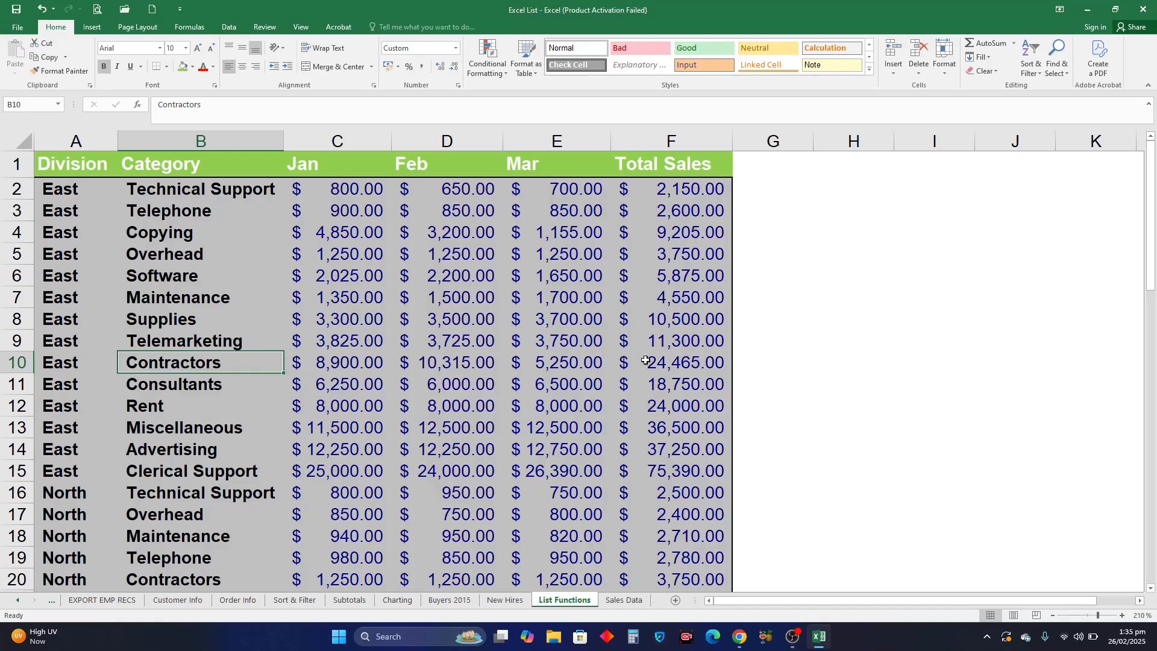
click(828, 225)
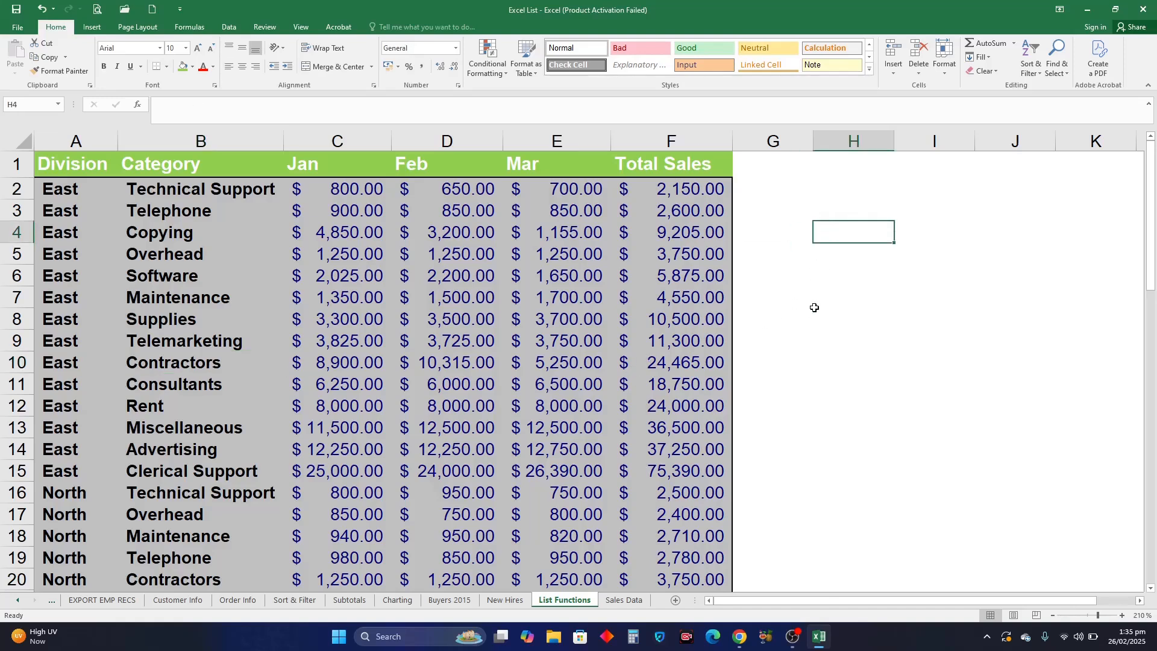
- Enter the criteria label Category in cell H3 and the criterion Contractors below it in H4
click(847, 212)
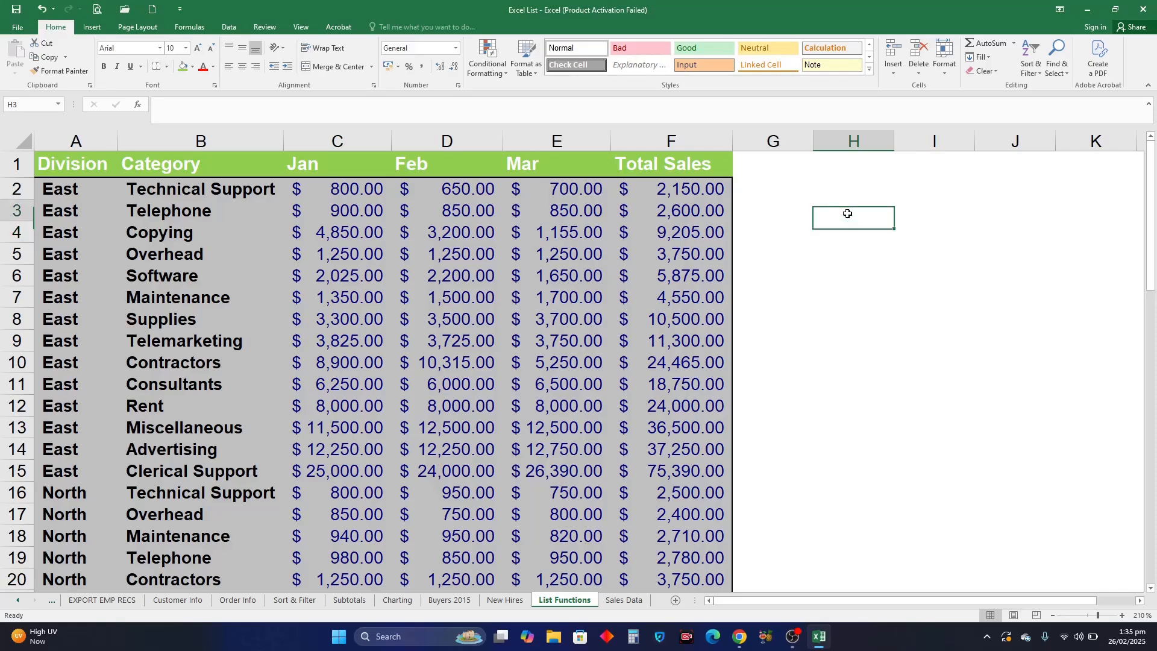
text(C)
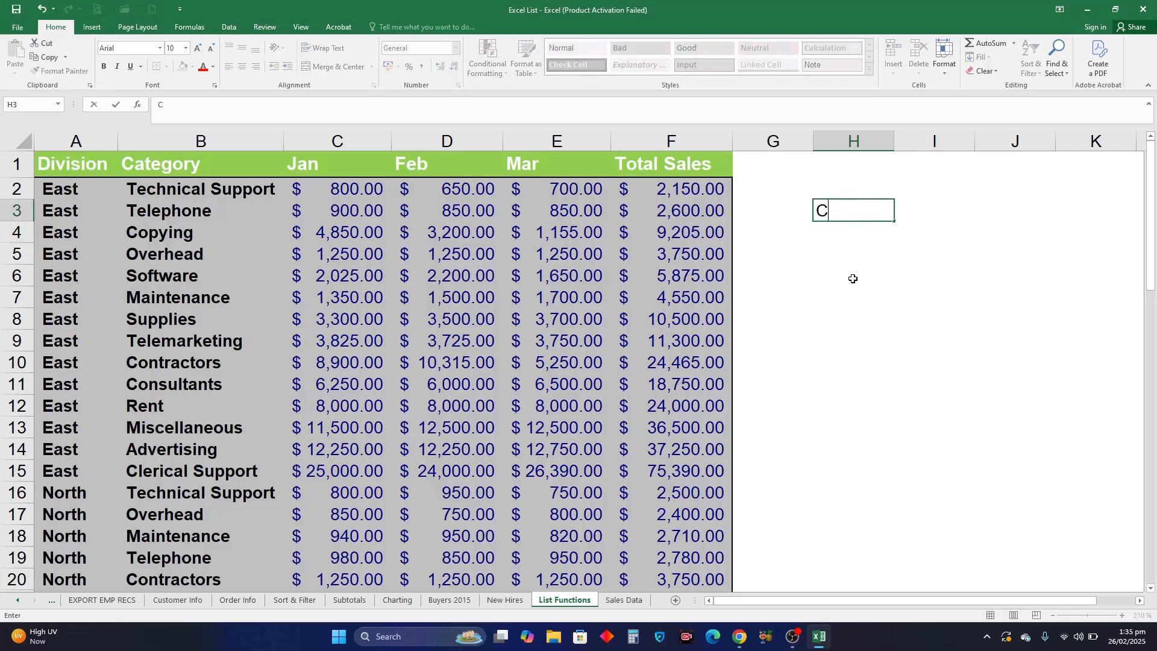
text(ategory)
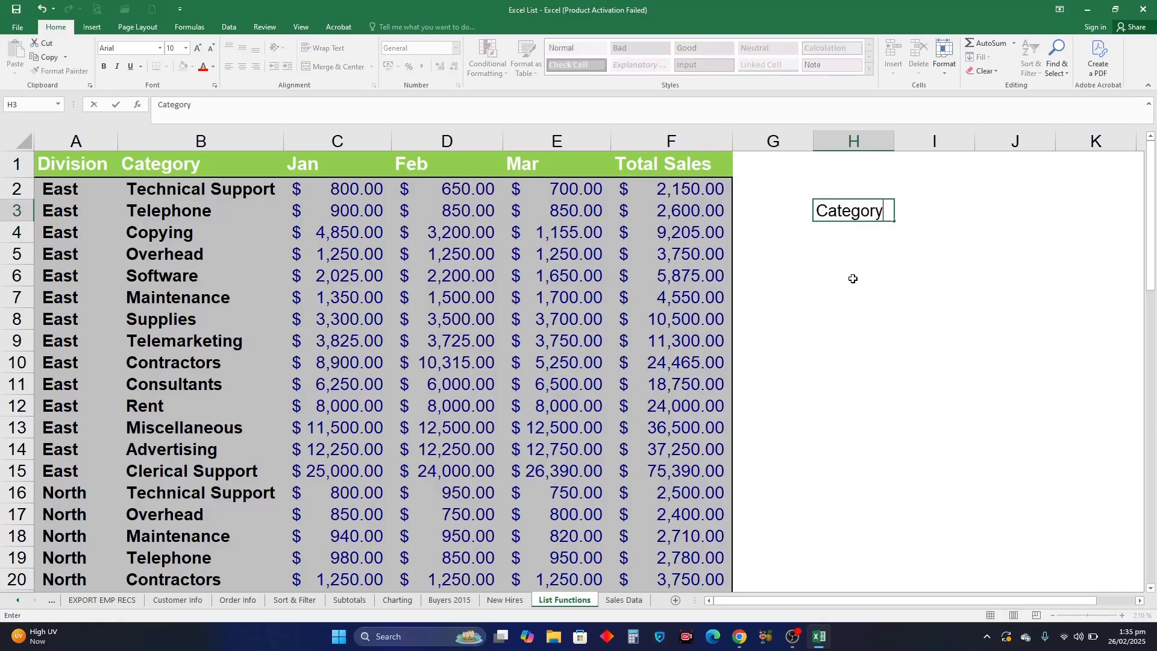
key(Return)
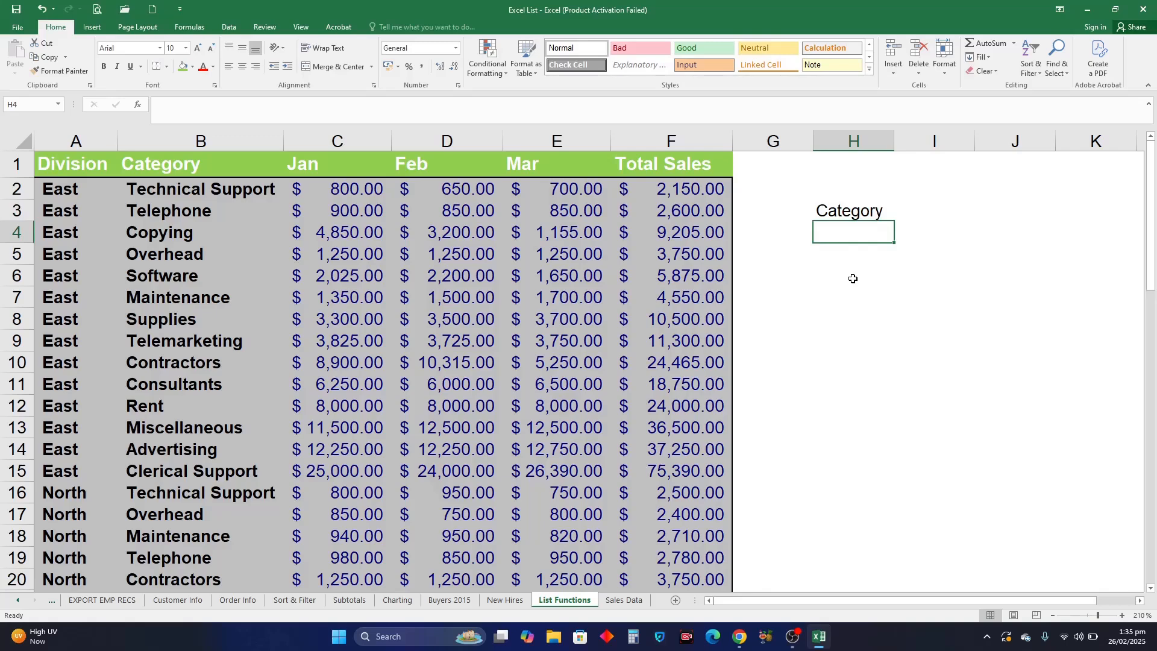
text(C)
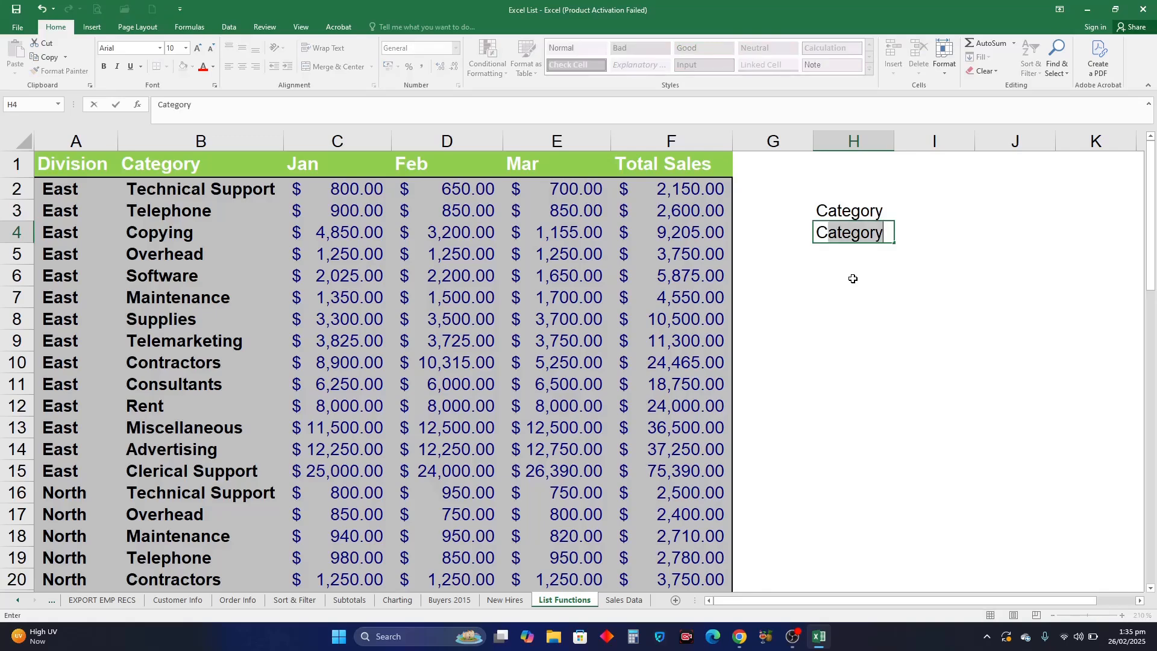
text(ontractors)
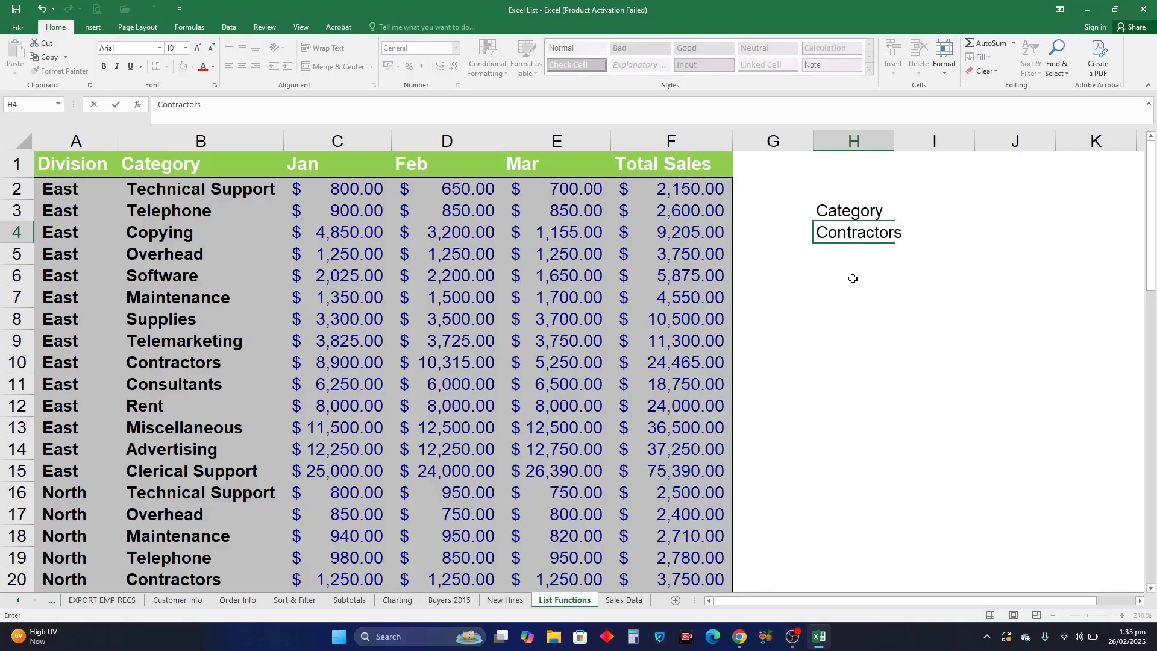
key(Tab)
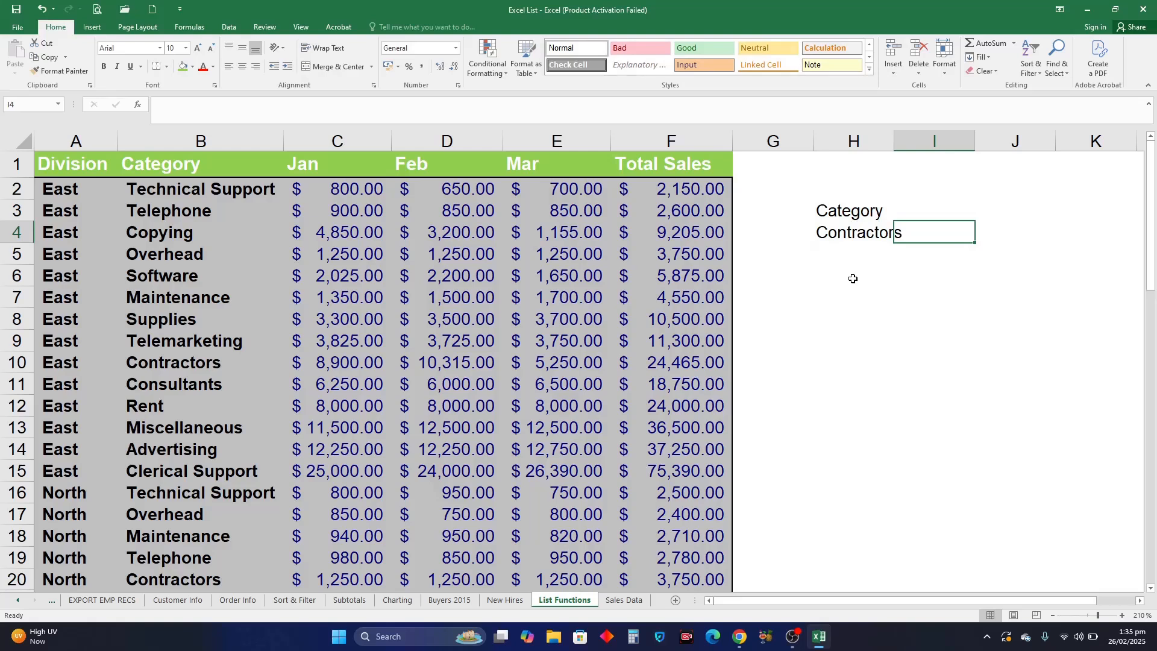
- Enter the heading Total Sales in cell I3, beside the Category label
key(Up)
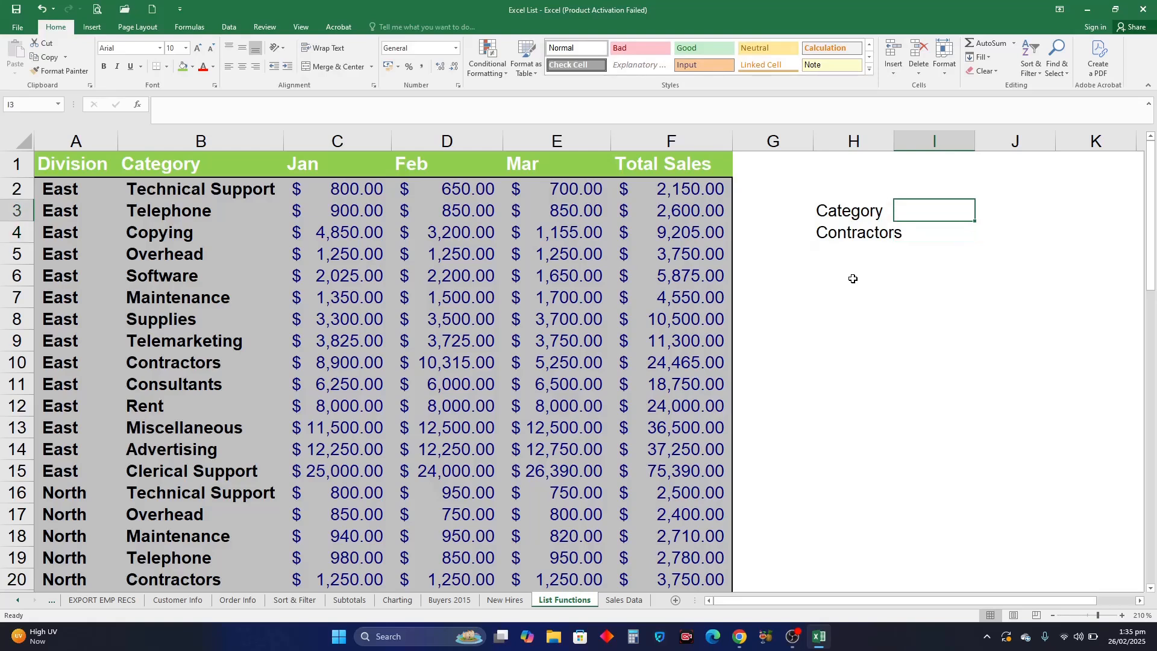
text(Total)
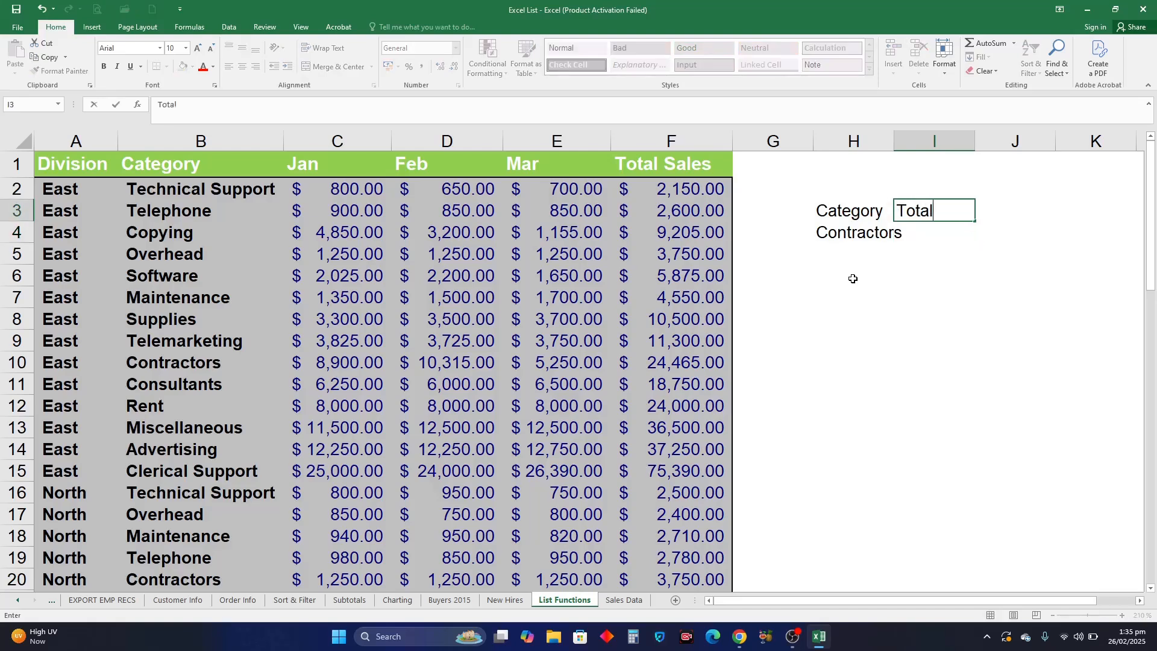
text( Sales)
key(Return)
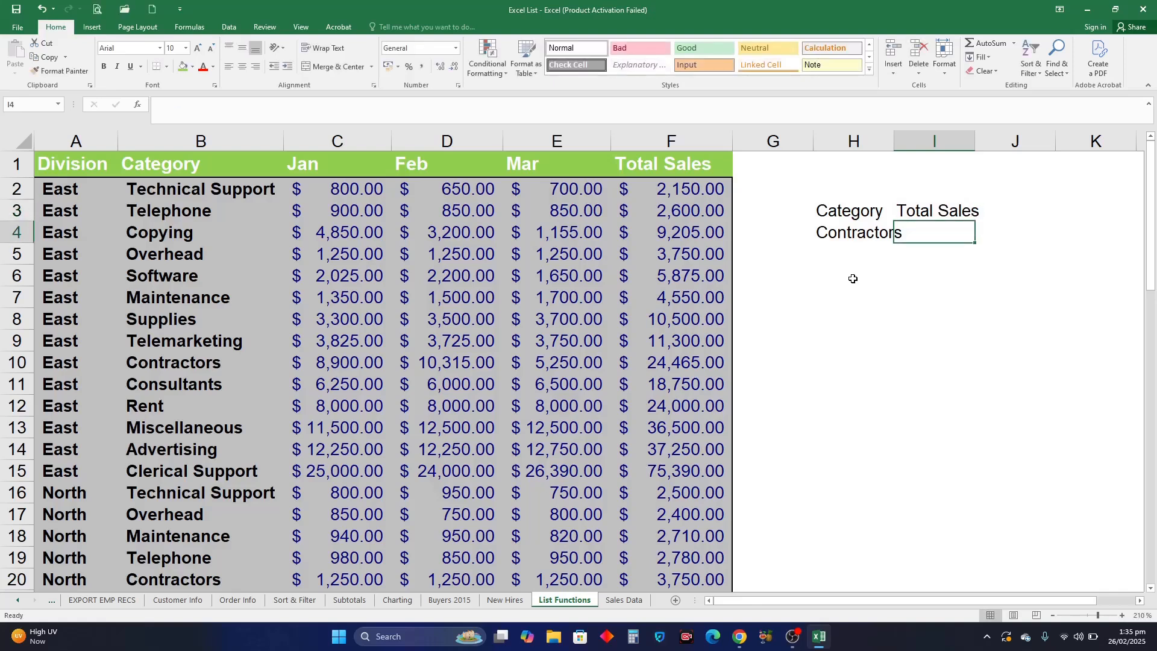
click(923, 294)
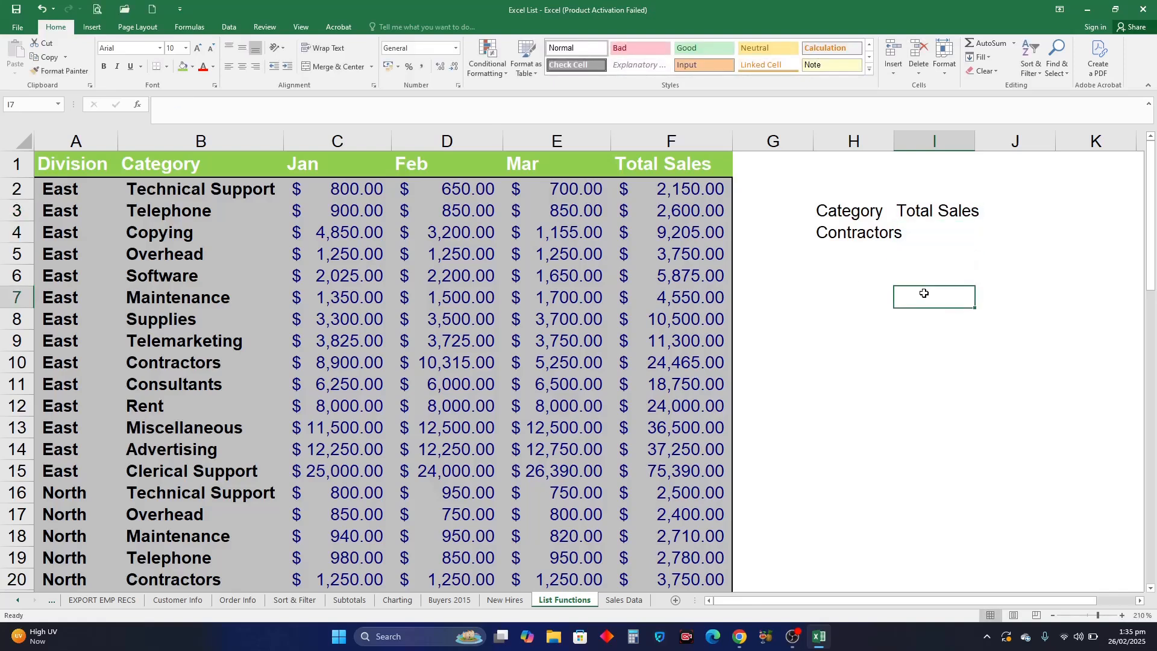
click(851, 216)
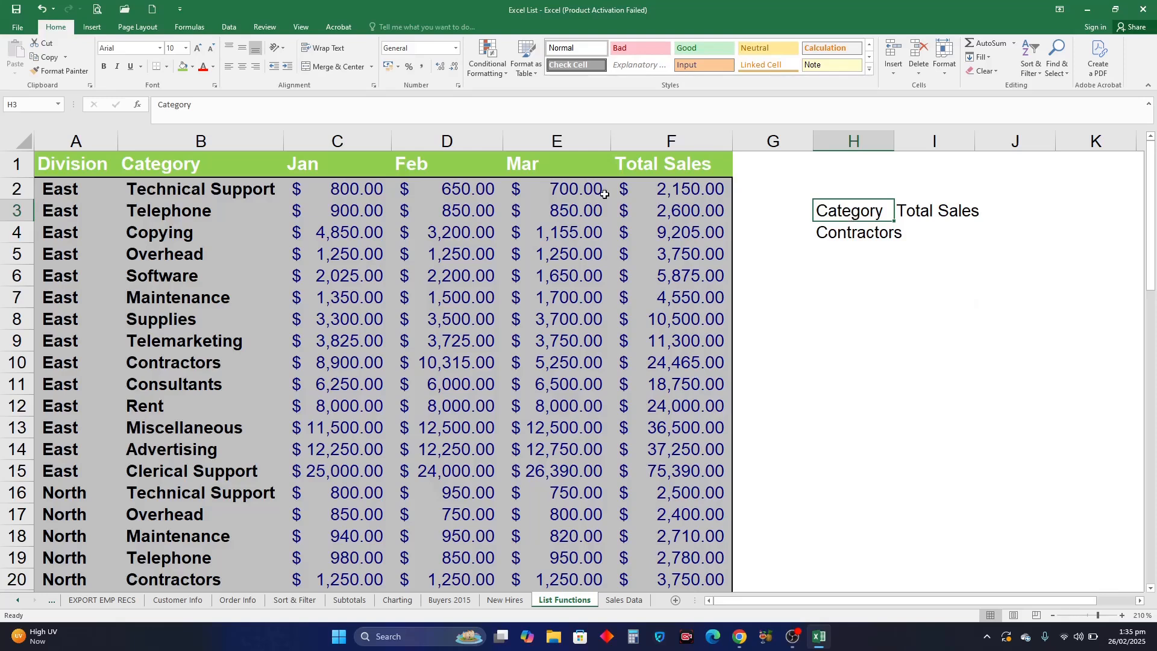
click(219, 166)
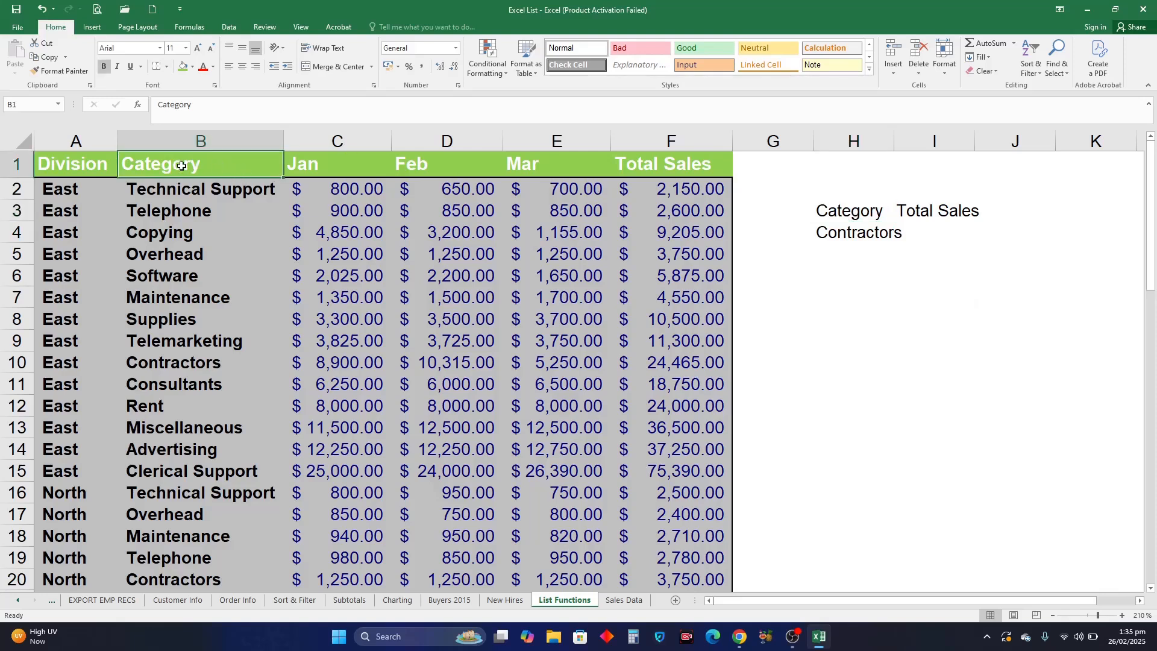
click(863, 237)
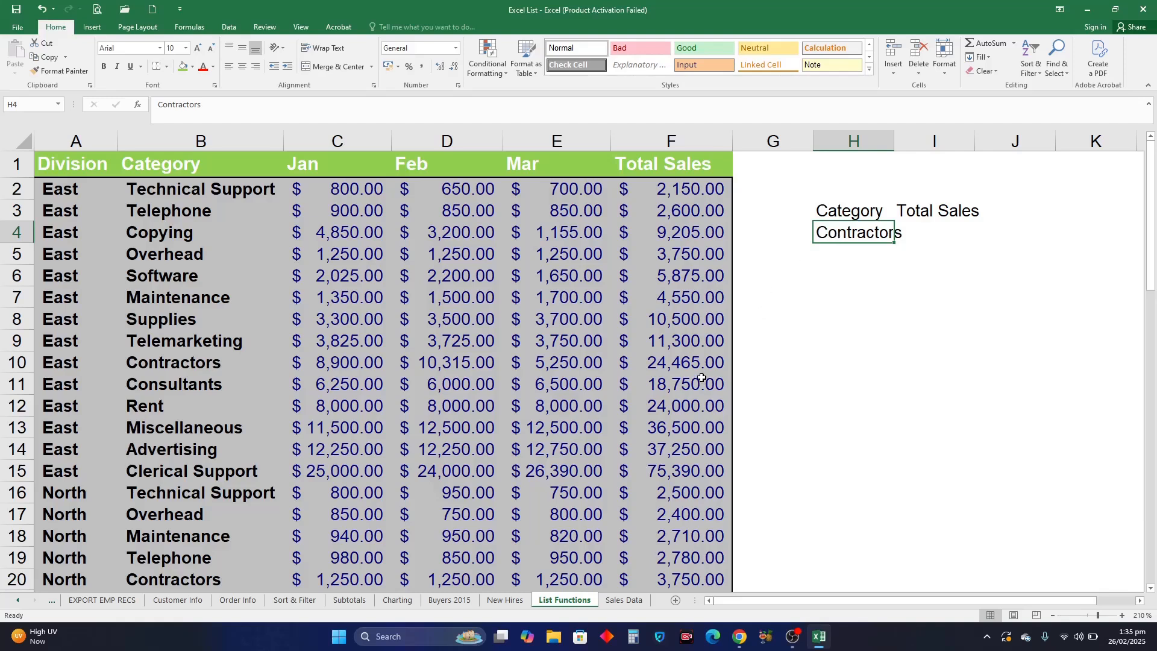
click(203, 363)
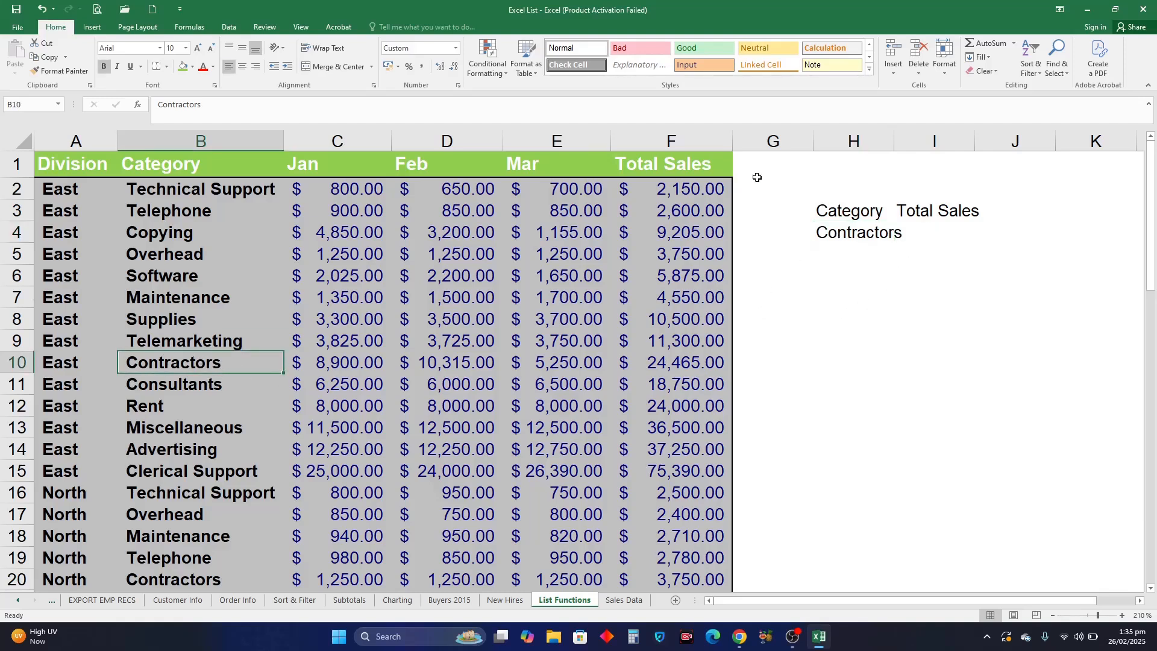
- Autofit column H to its contents and start a DSUM formula in cell I4 with its function arguments open
click(937, 232)
double_click(894, 149)
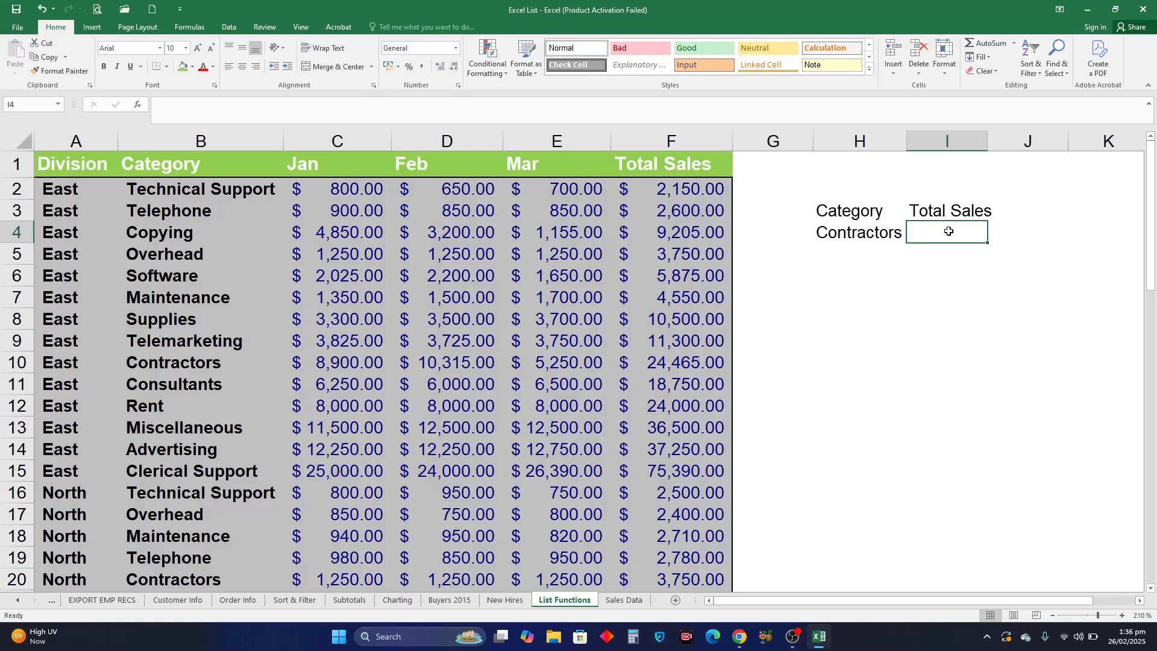
text(=)
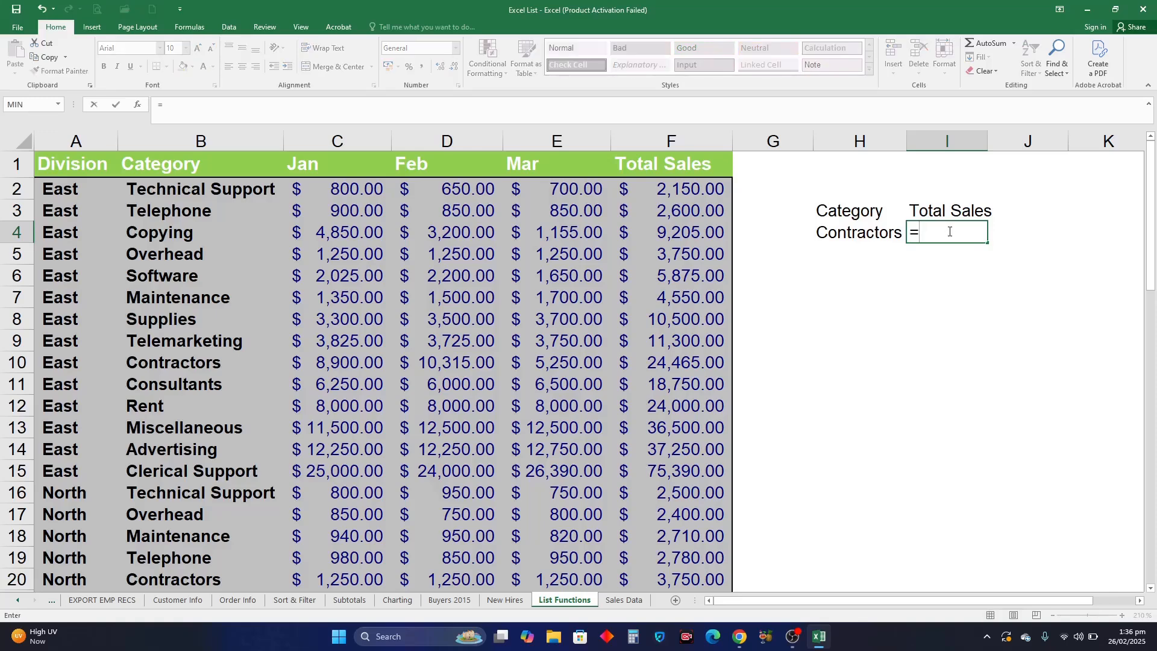
text(dsum)
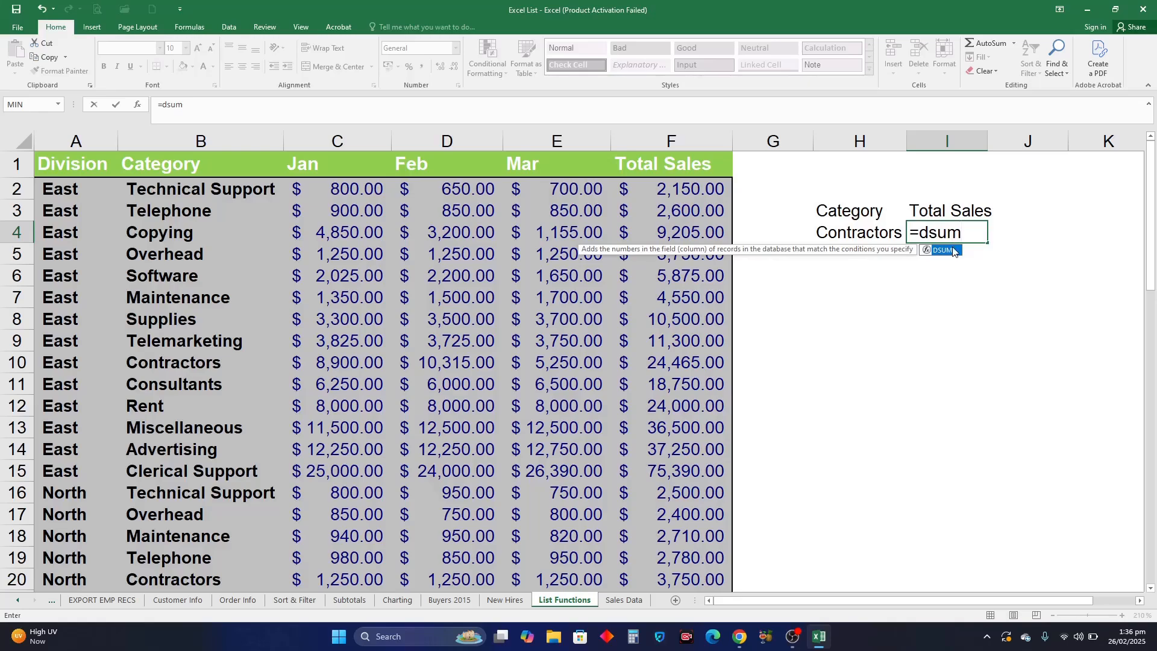
double_click(953, 251)
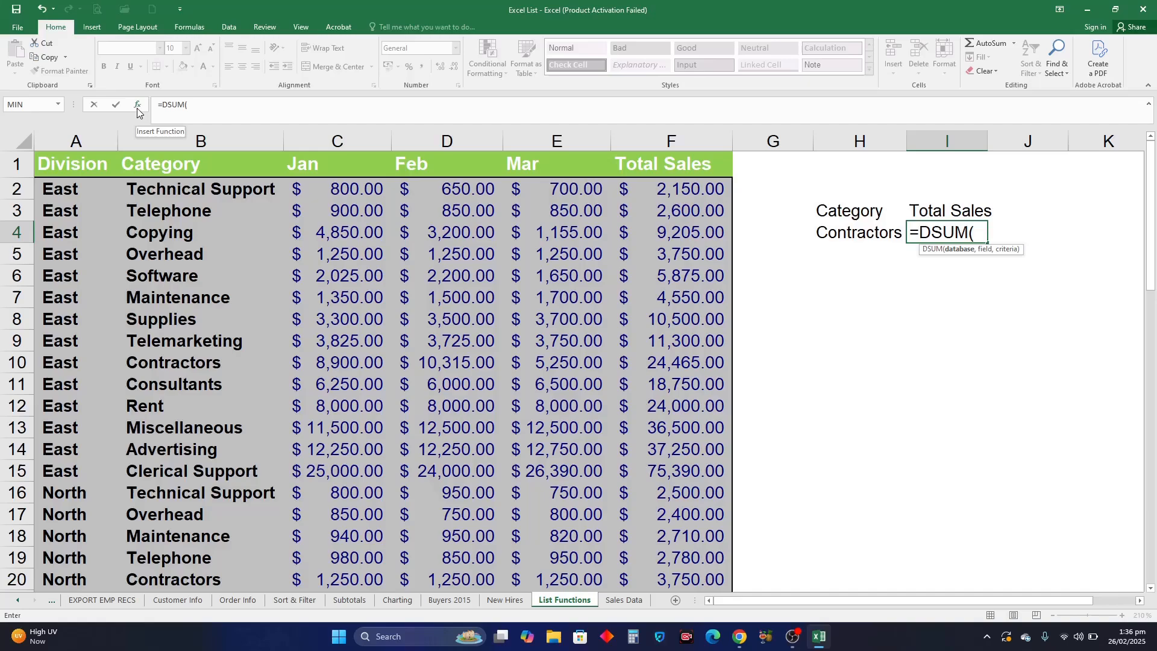
click(137, 110)
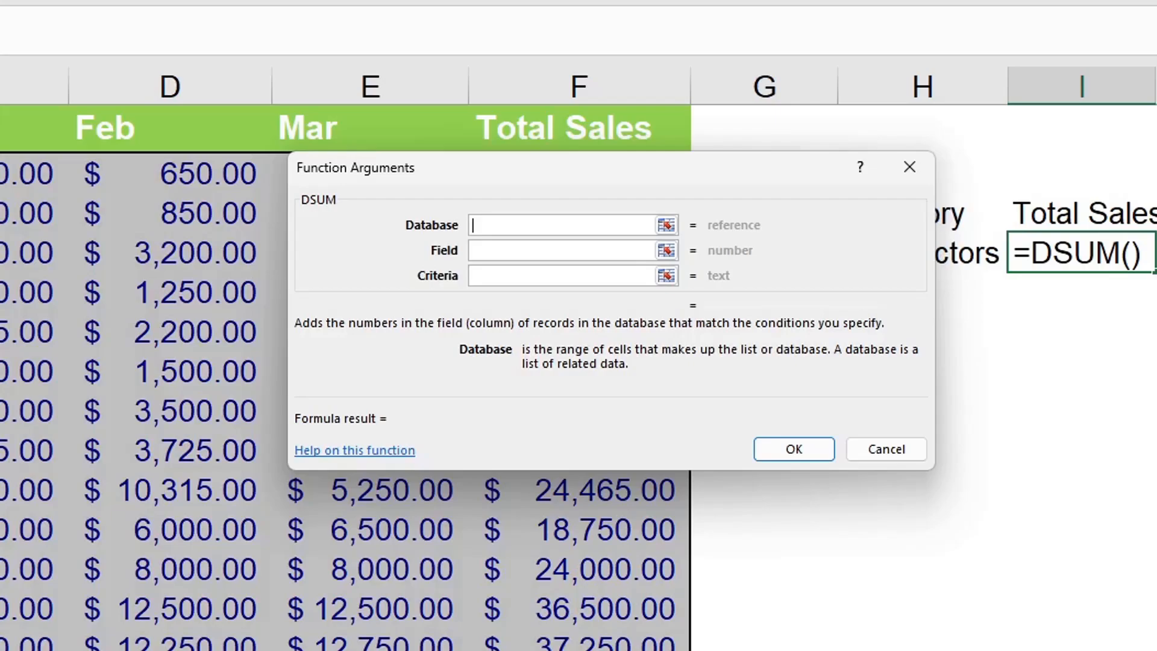
- Set the DSUM database argument to the whole sales list including its headers, A1:F59
click(37, 163)
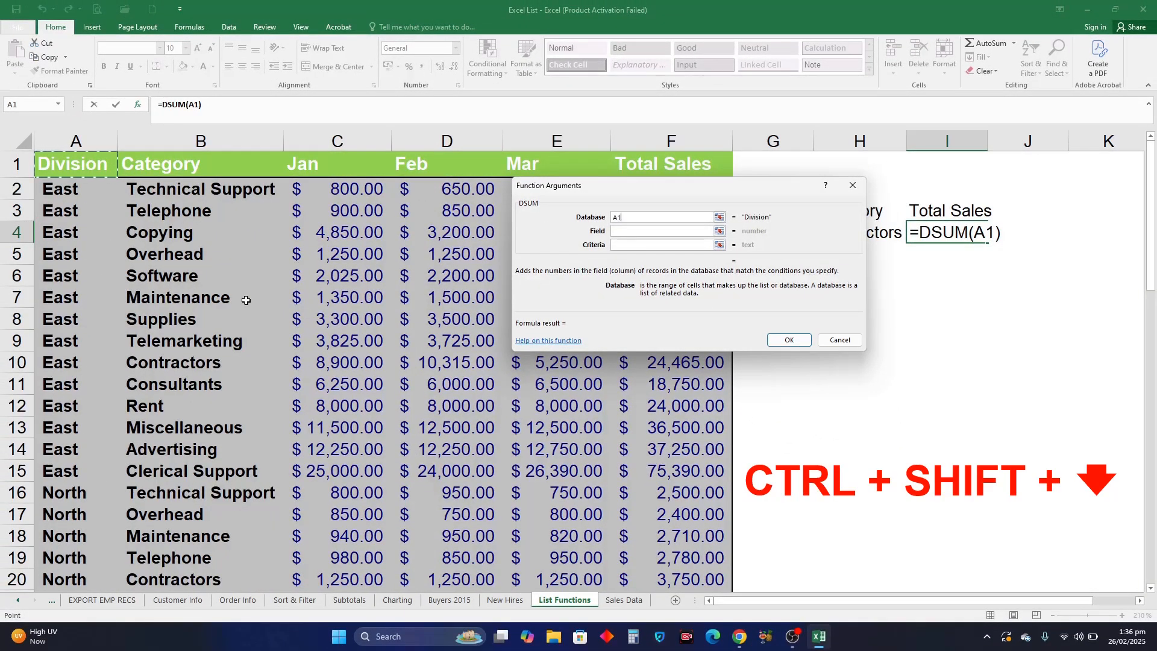
key(ctrl+shift+Down)
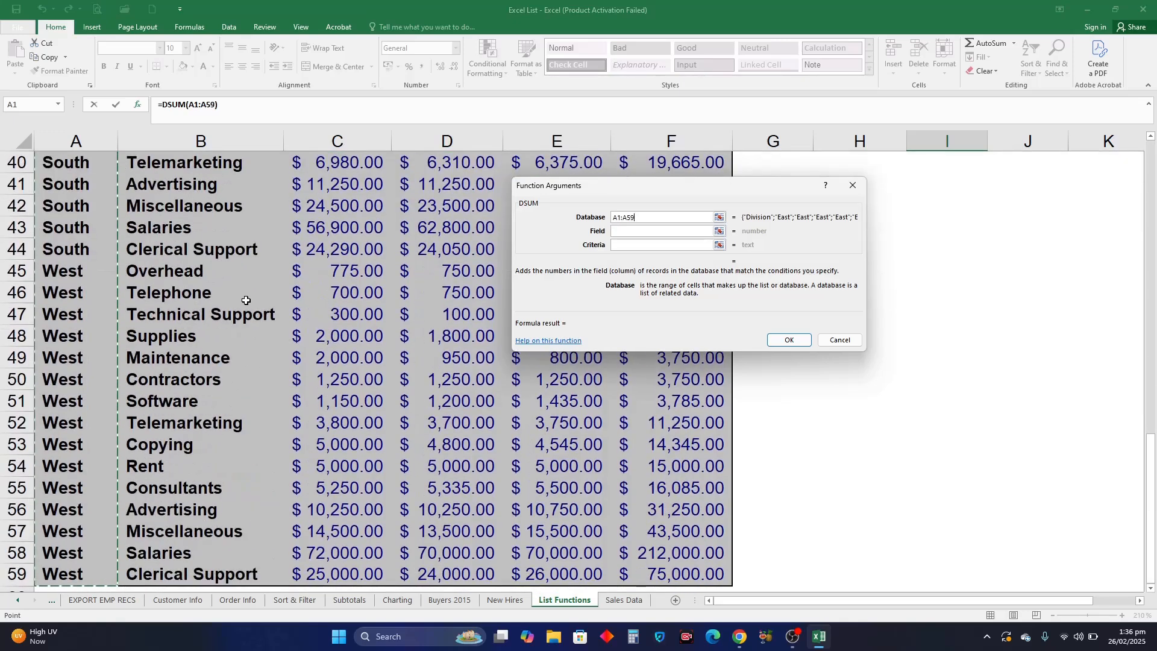
key(ctrl+shift+Right)
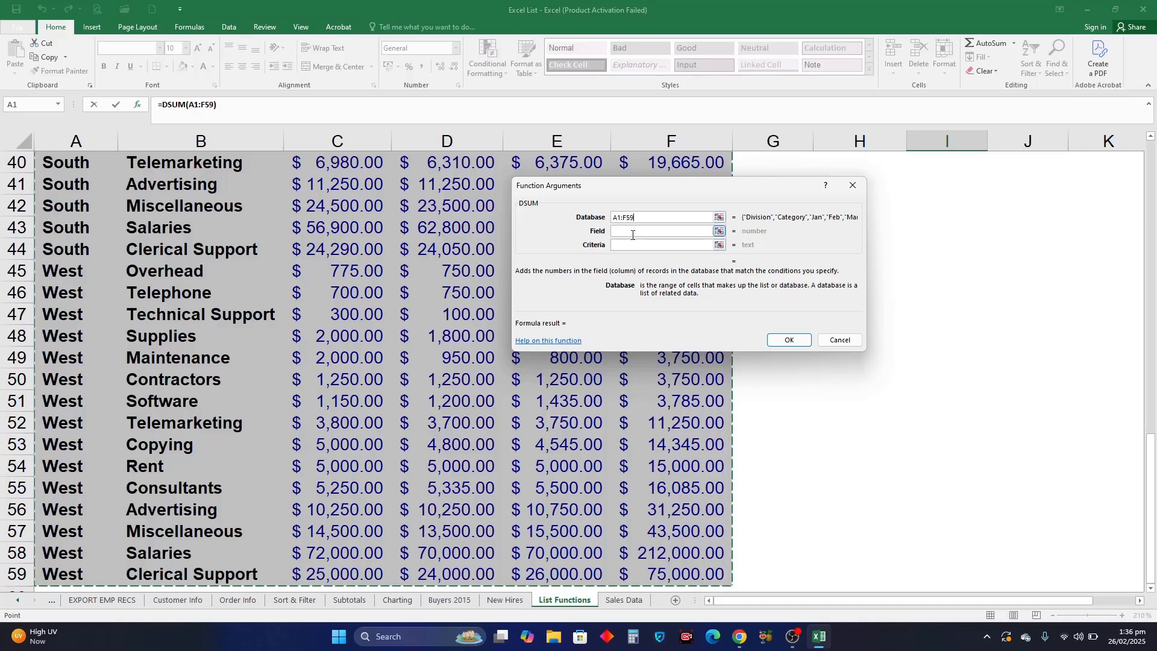
scroll(384, 257, up, 13)
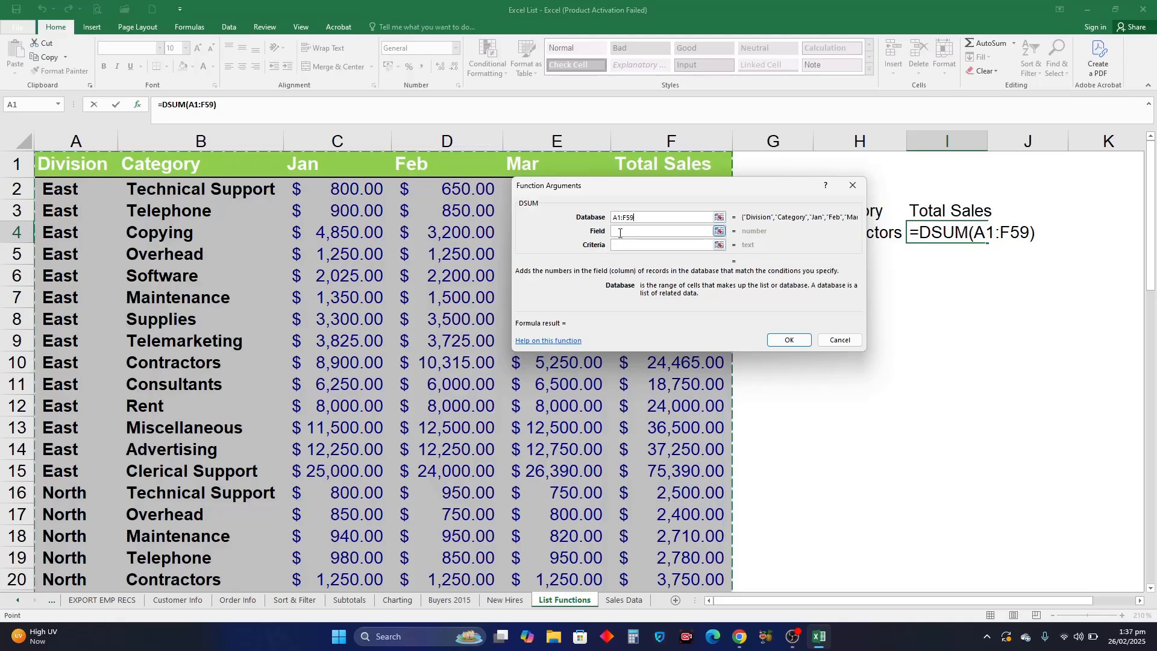
- Set the DSUM field argument to the Total Sales header in cell F1, moving the dialog off the header
click(710, 231)
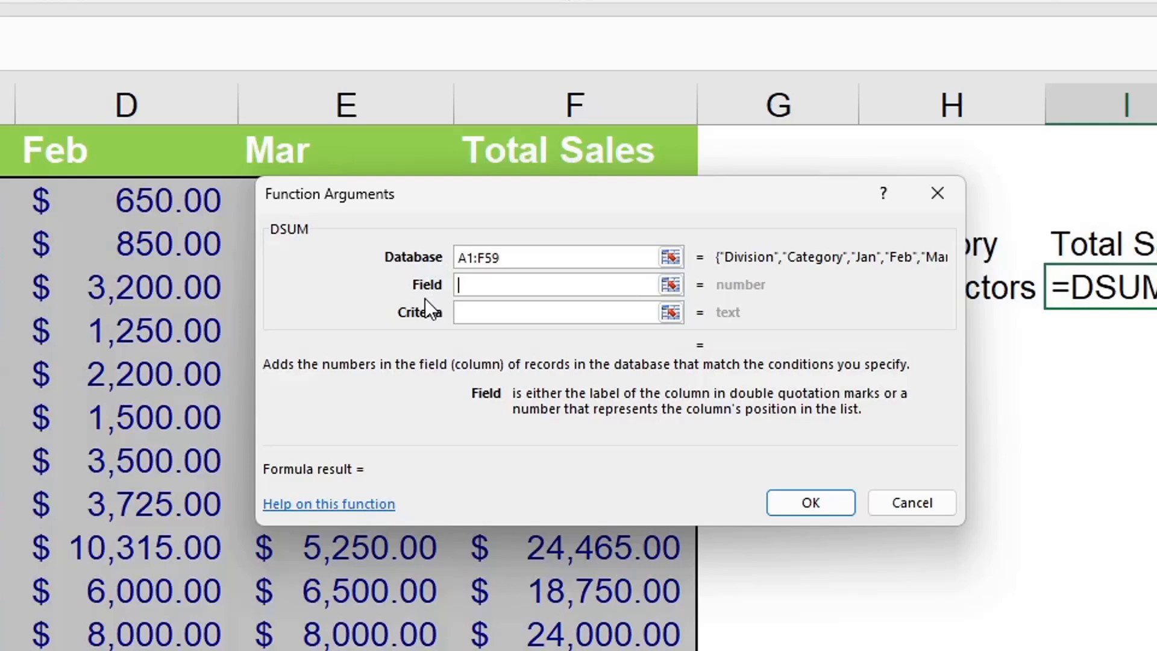
drag(606, 207, 603, 305)
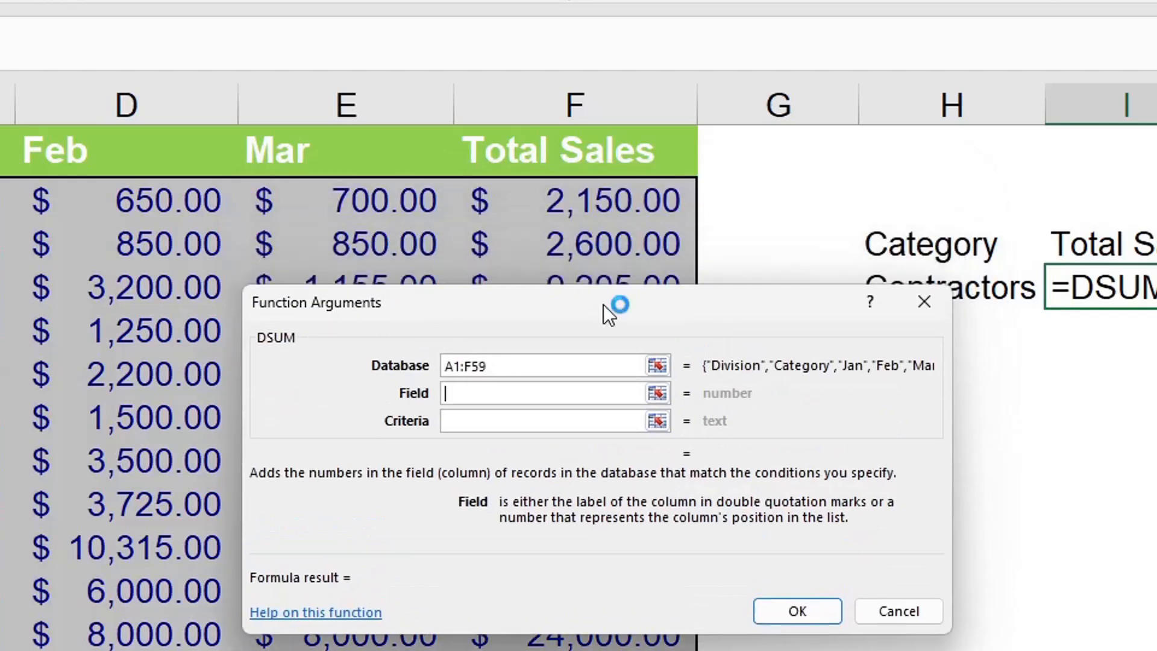
click(590, 154)
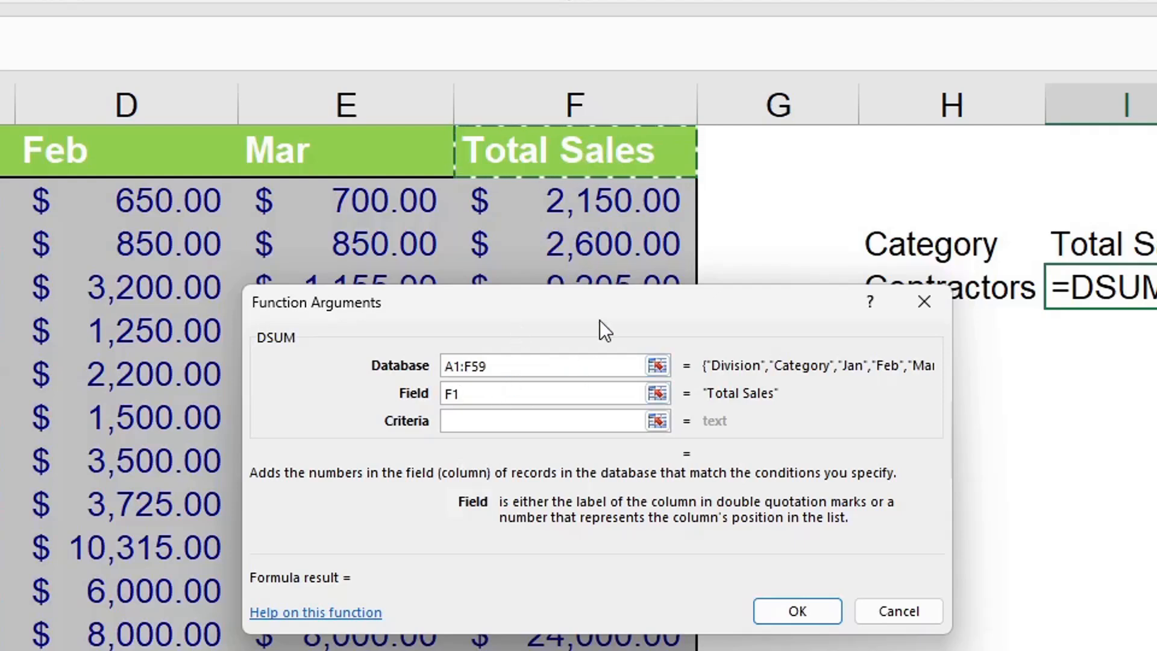
- Set the DSUM criteria argument to the Category and Contractors cells, H3:H4, and complete the formula
click(517, 417)
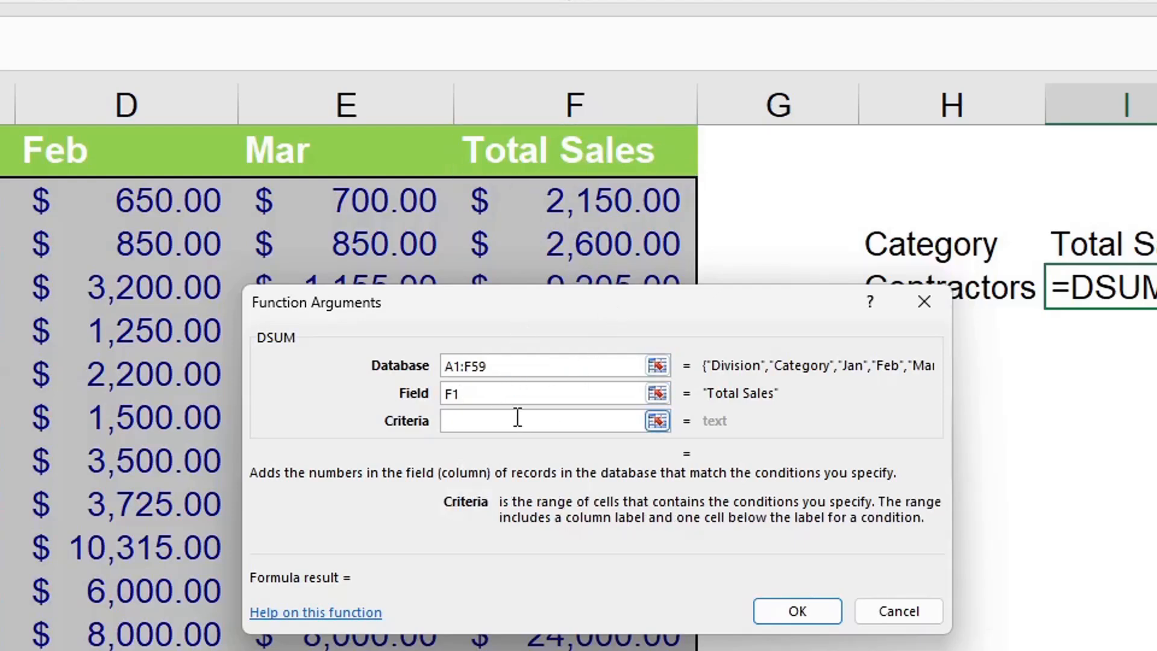
drag(616, 306, 465, 331)
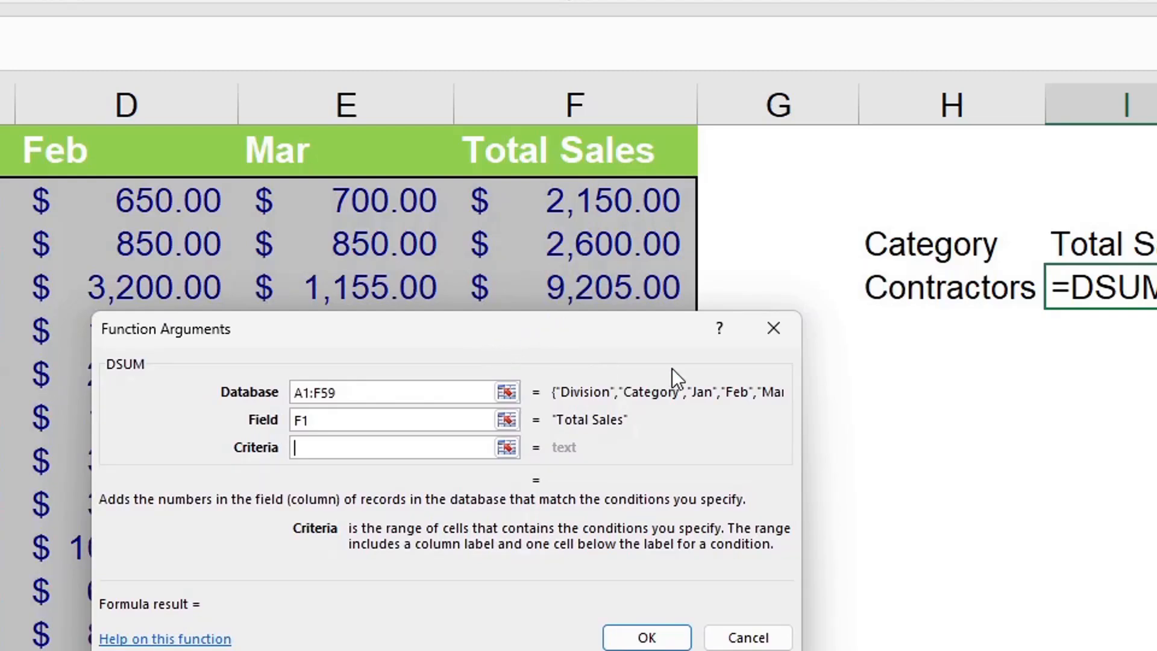
click(931, 246)
drag(929, 246, 929, 289)
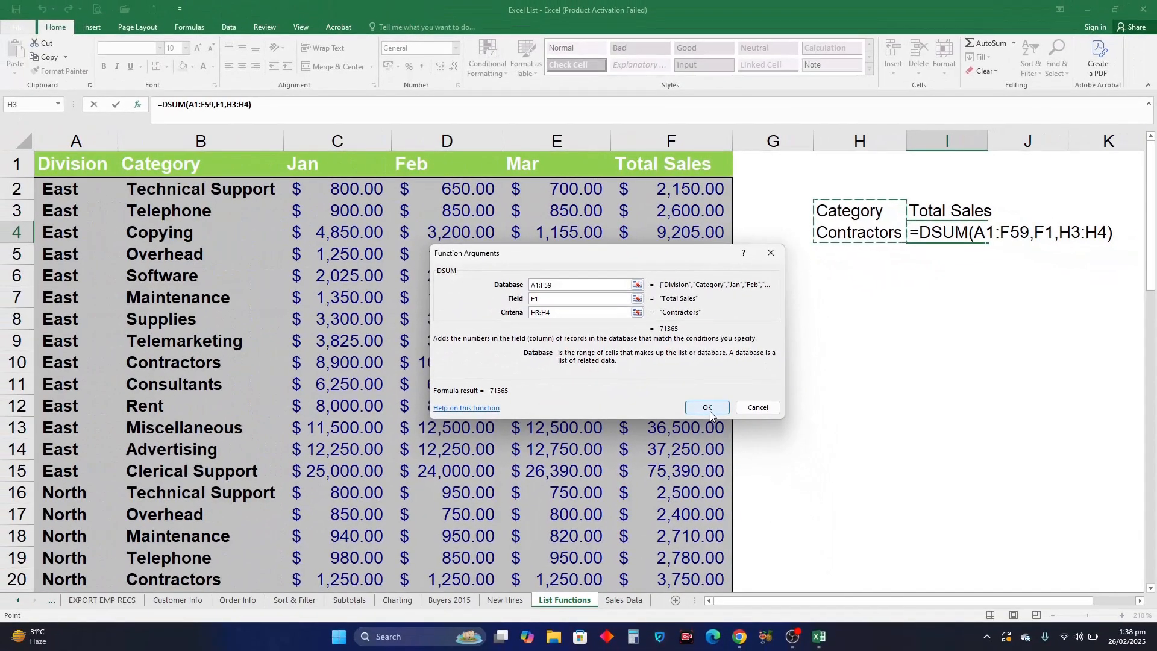
click(645, 637)
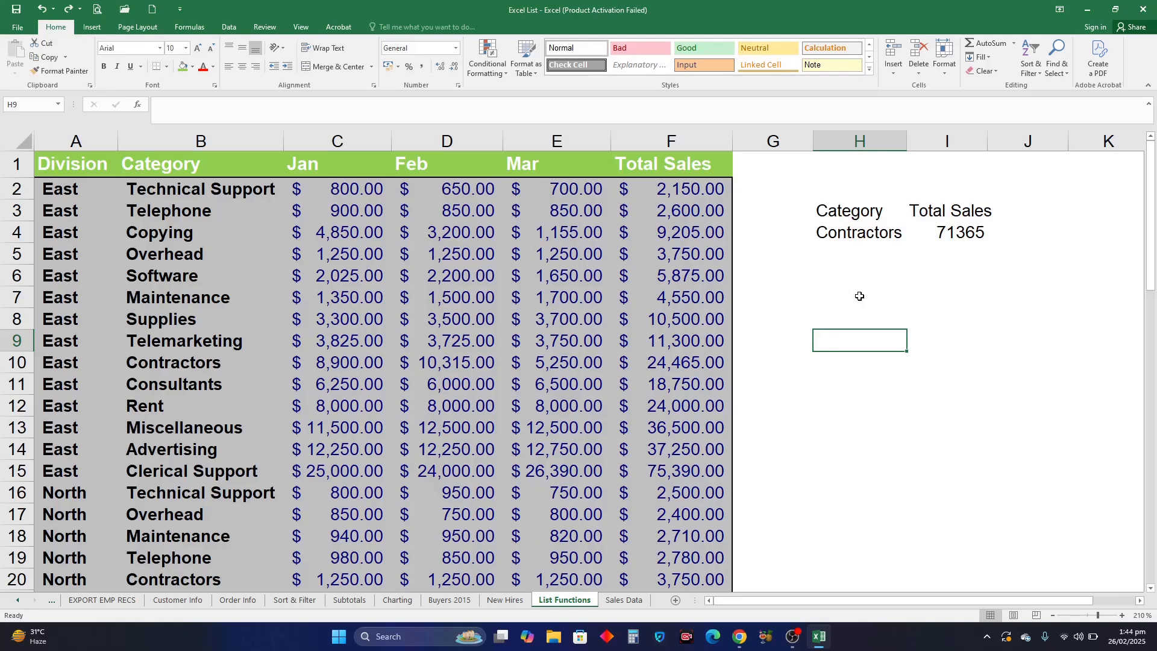
click(859, 249)
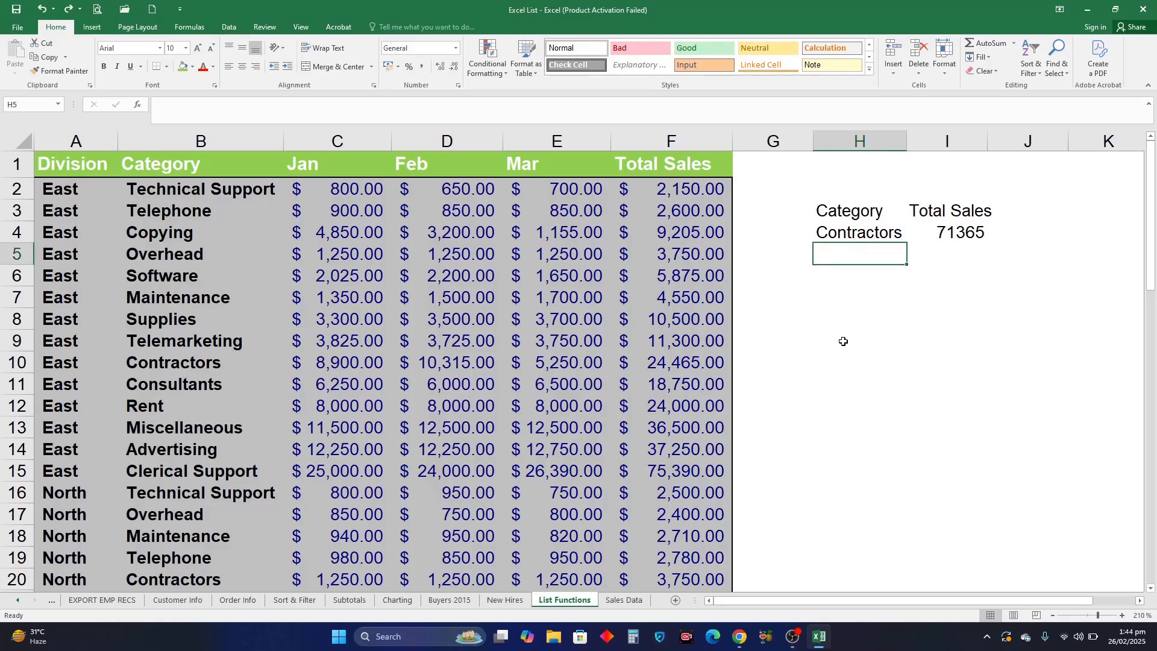
- Add Overhead as a second category criterion in cell H5, below Contractors
text(Ov)
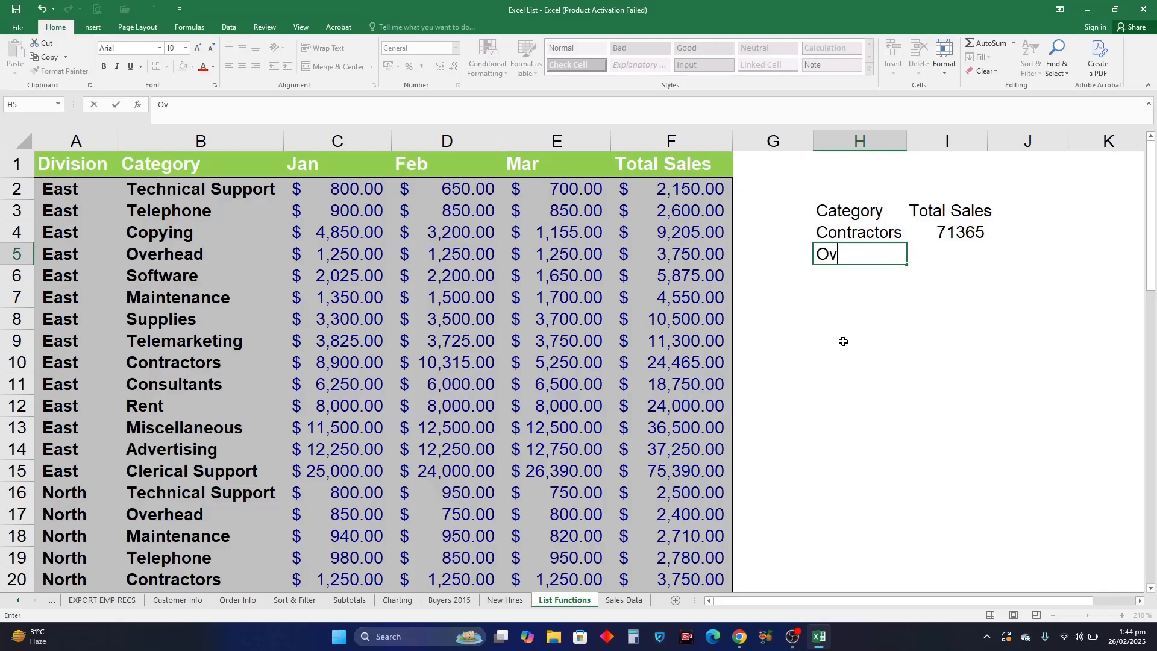
text(erhead)
key(Return)
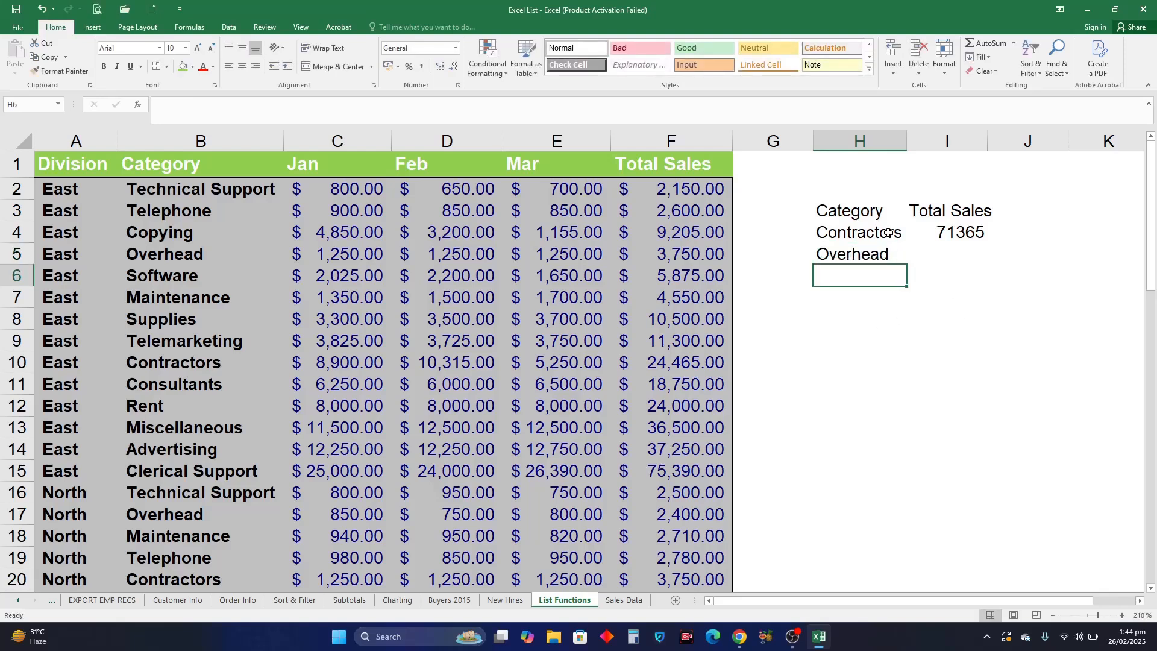
- Fill the Category and Total Sales headers in H3:I3 with light green and autofit column I to its contents
drag(844, 209, 929, 213)
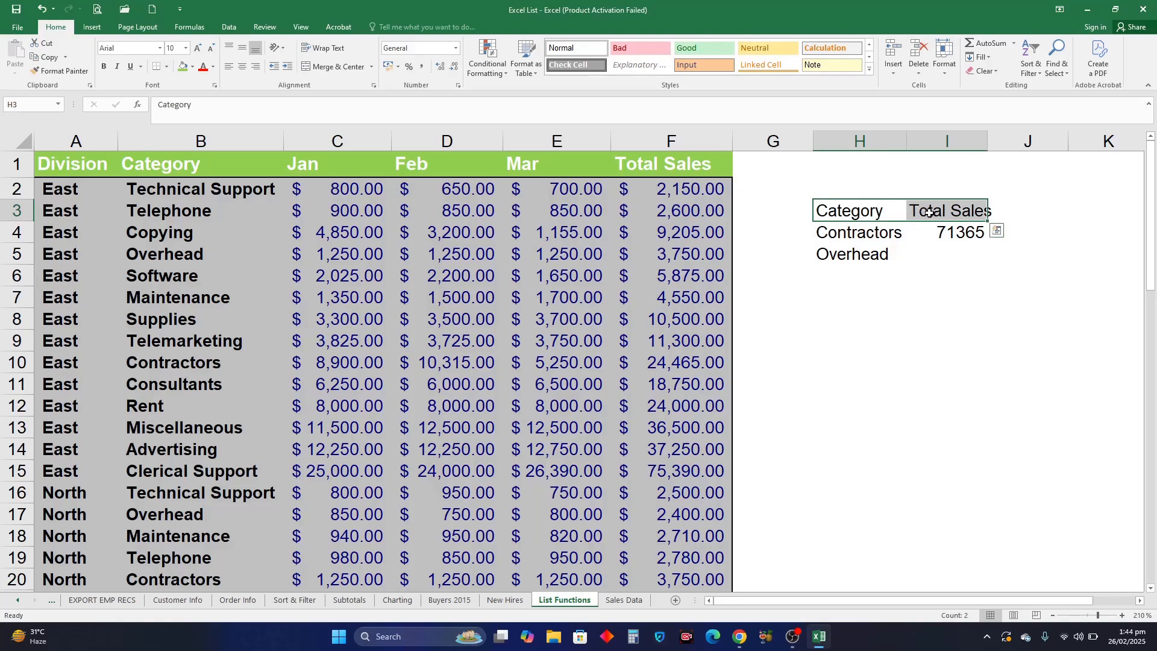
click(192, 67)
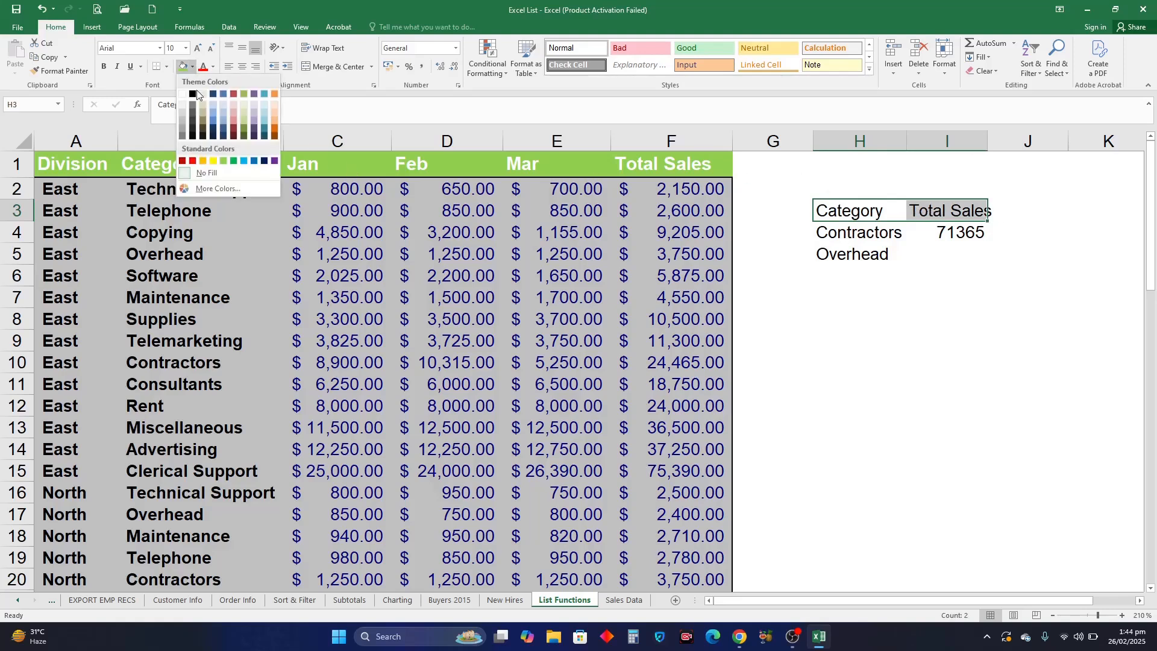
click(223, 161)
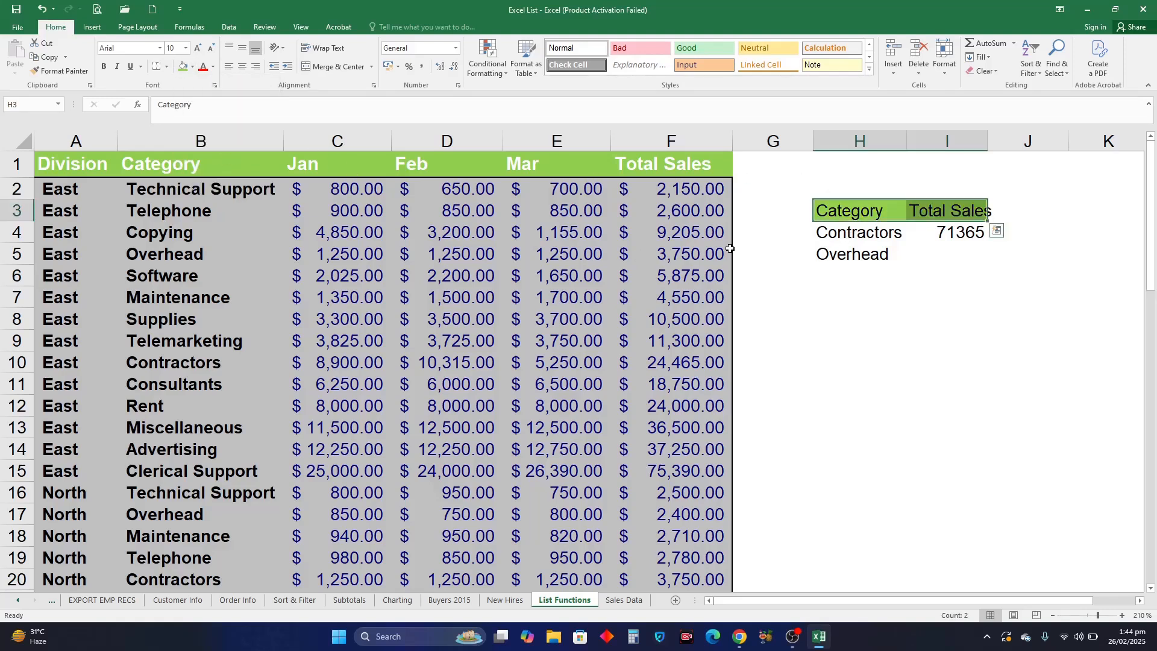
click(849, 280)
double_click(987, 136)
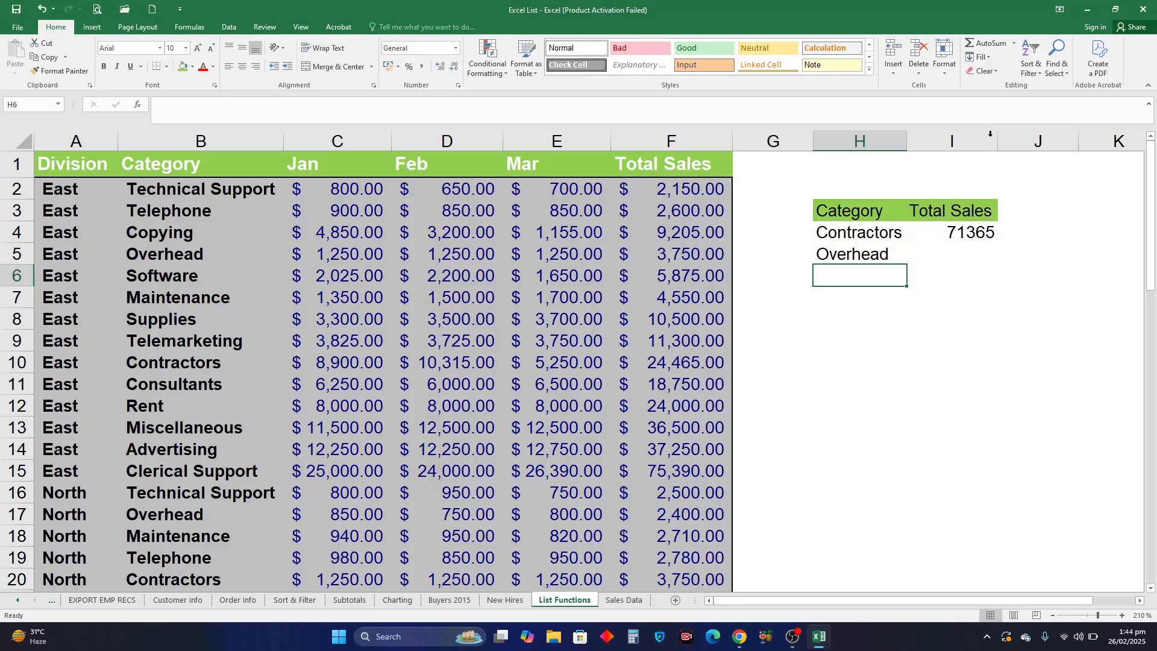
click(980, 297)
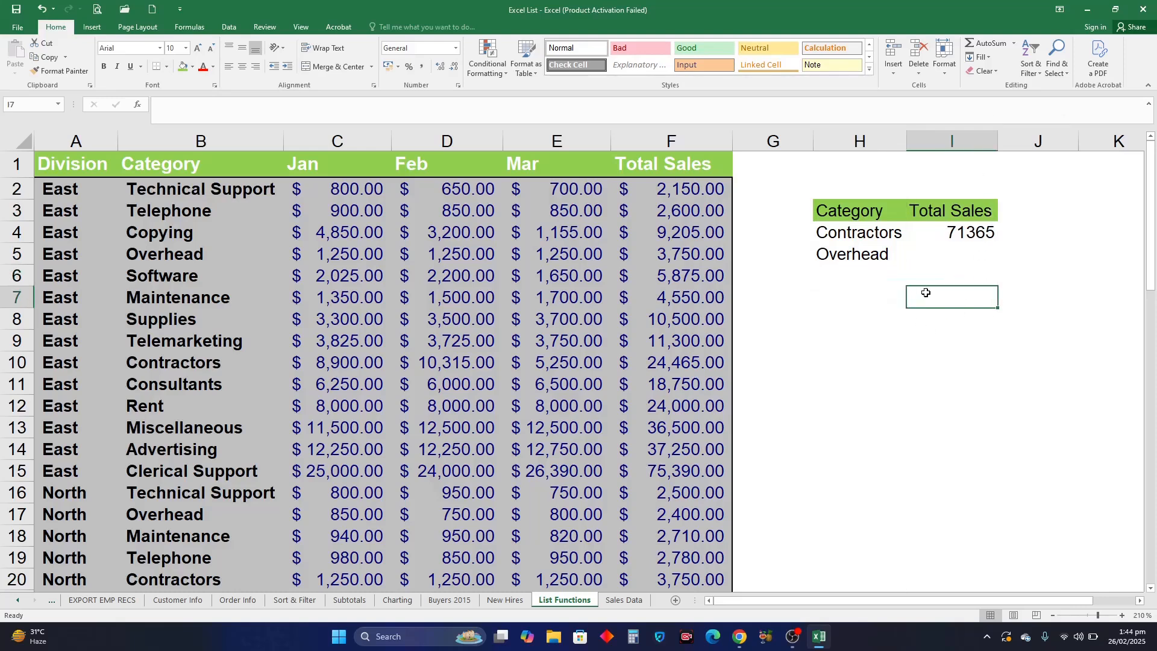
- Clear cell I4 and start a new DSUM formula there with the whole sales list, A1:F59, as the database argument
click(944, 235)
key(Delete)
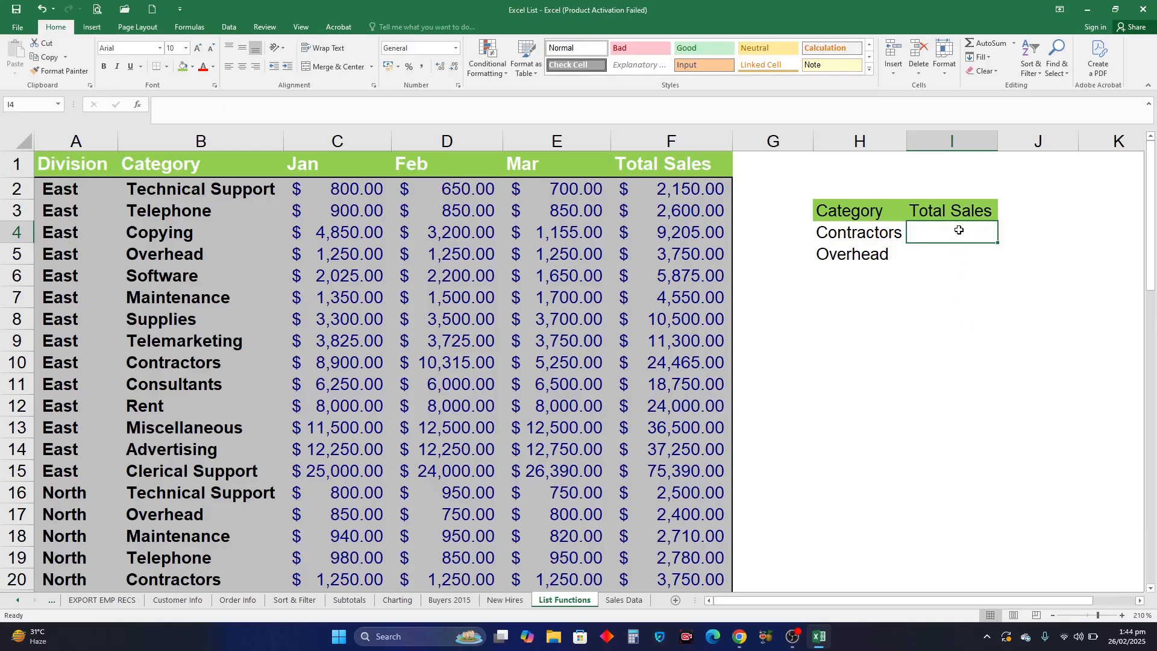
text(=dsum)
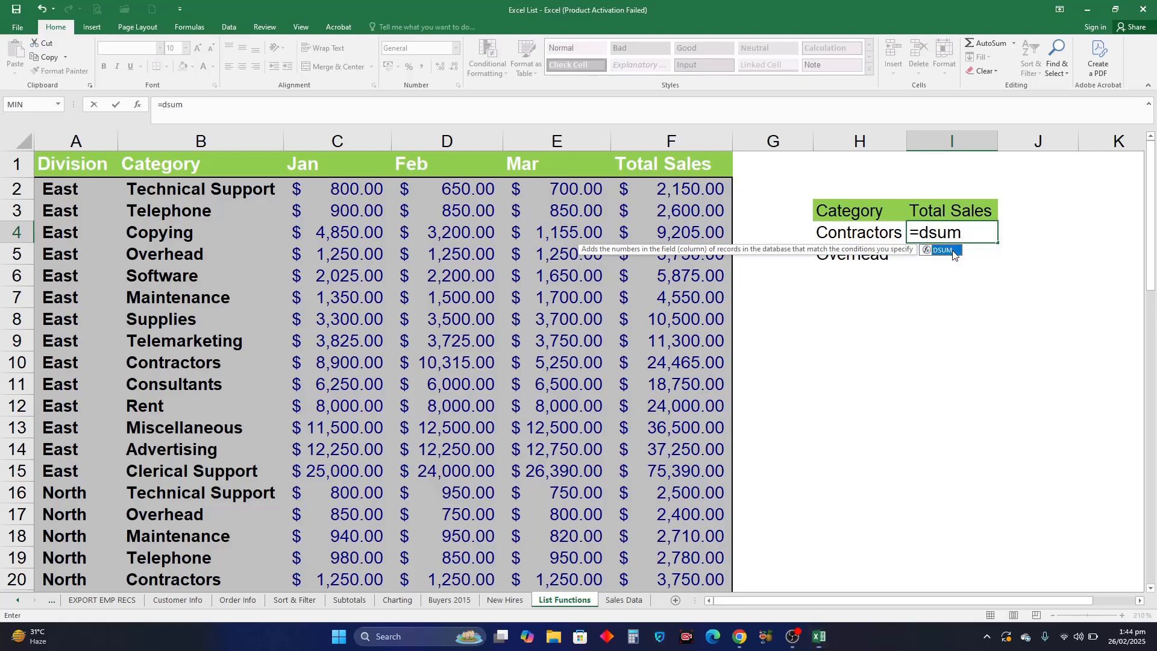
double_click(953, 251)
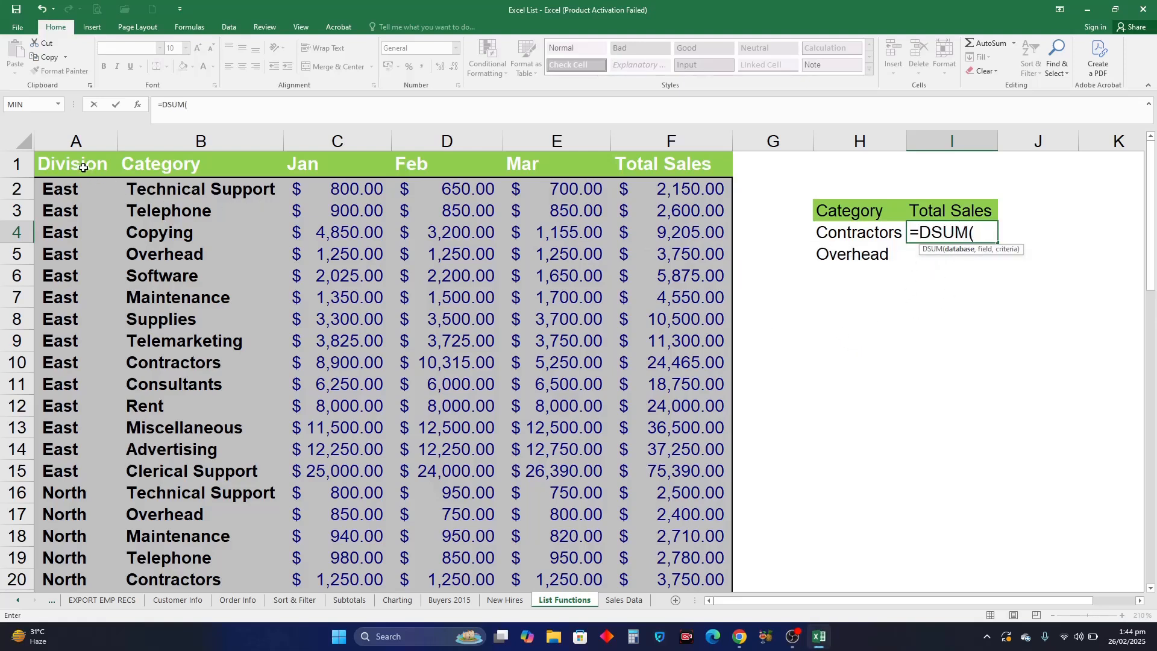
click(83, 168)
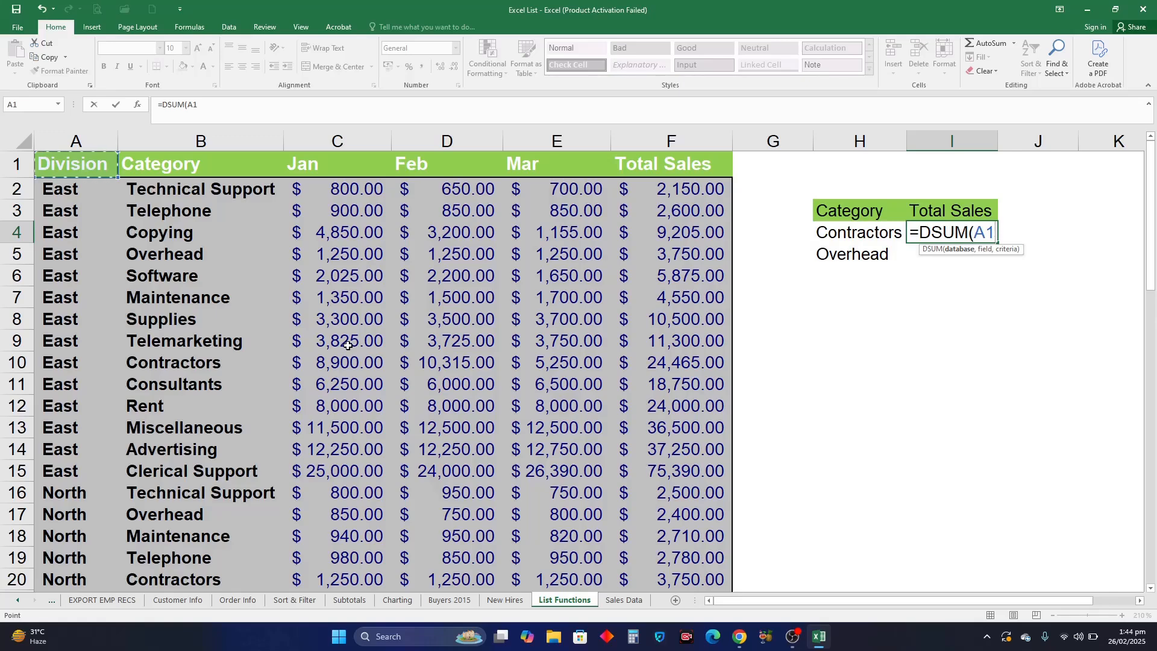
key(ctrl+shift+Down)
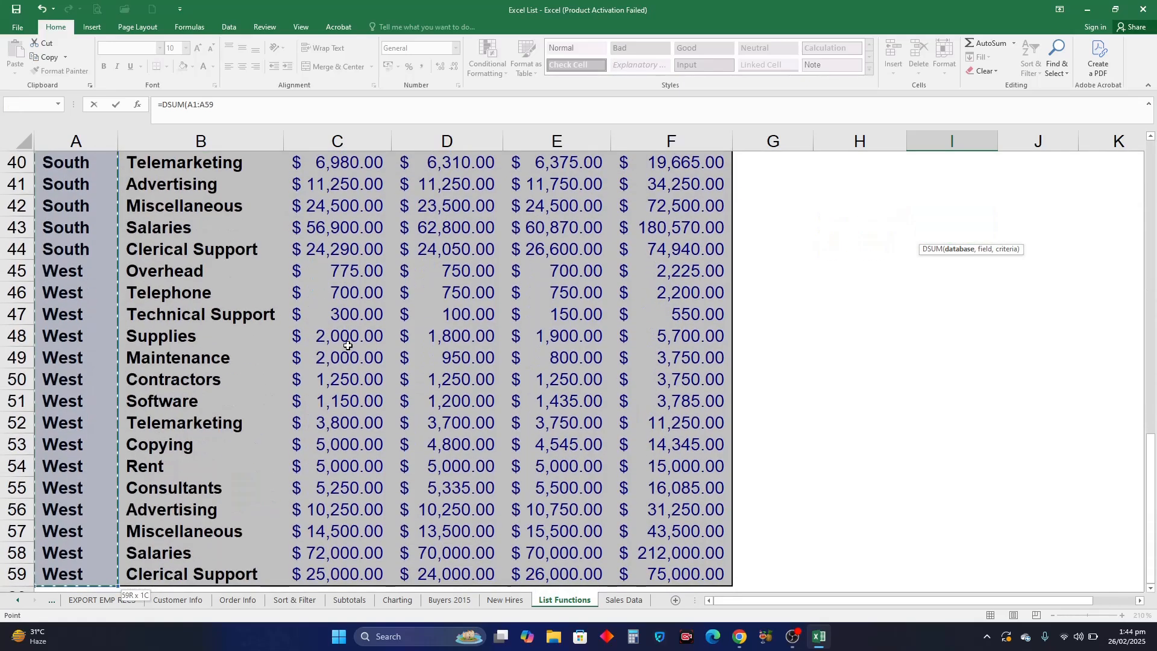
key(ctrl+shift+Right)
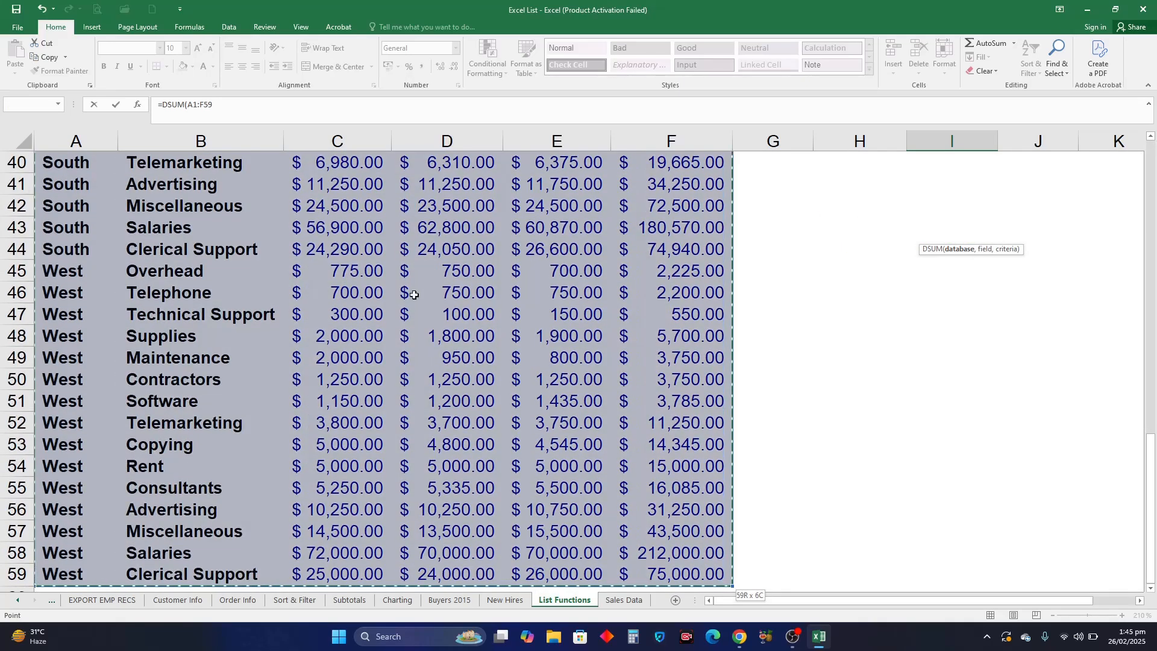
scroll(458, 297, up, 13)
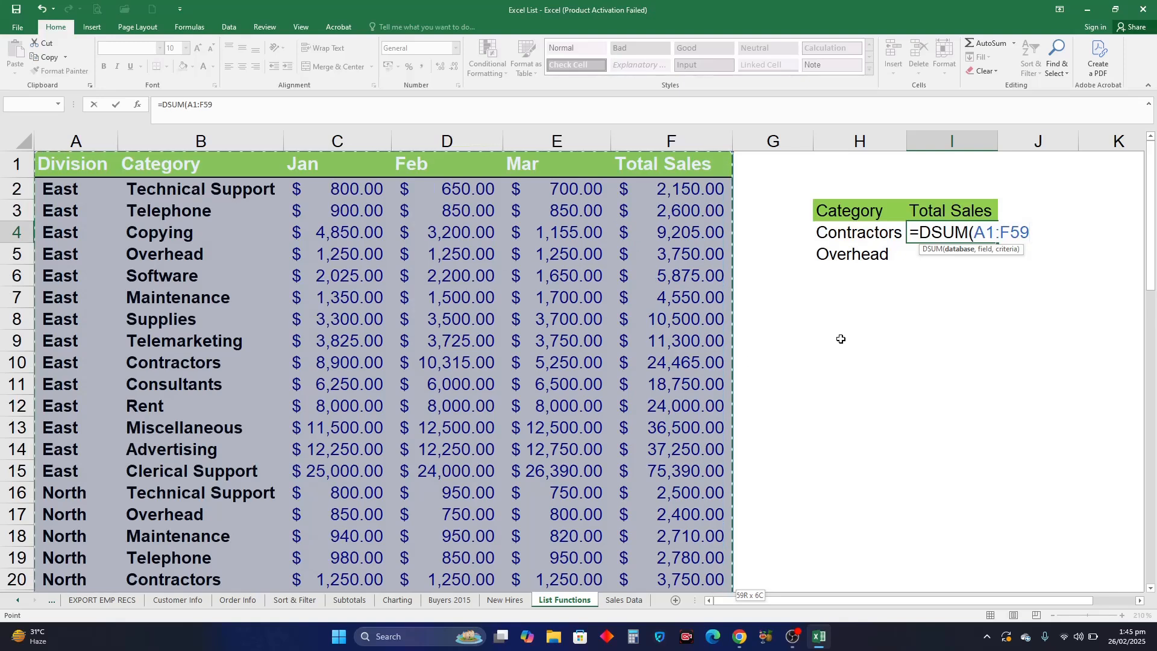
text(,)
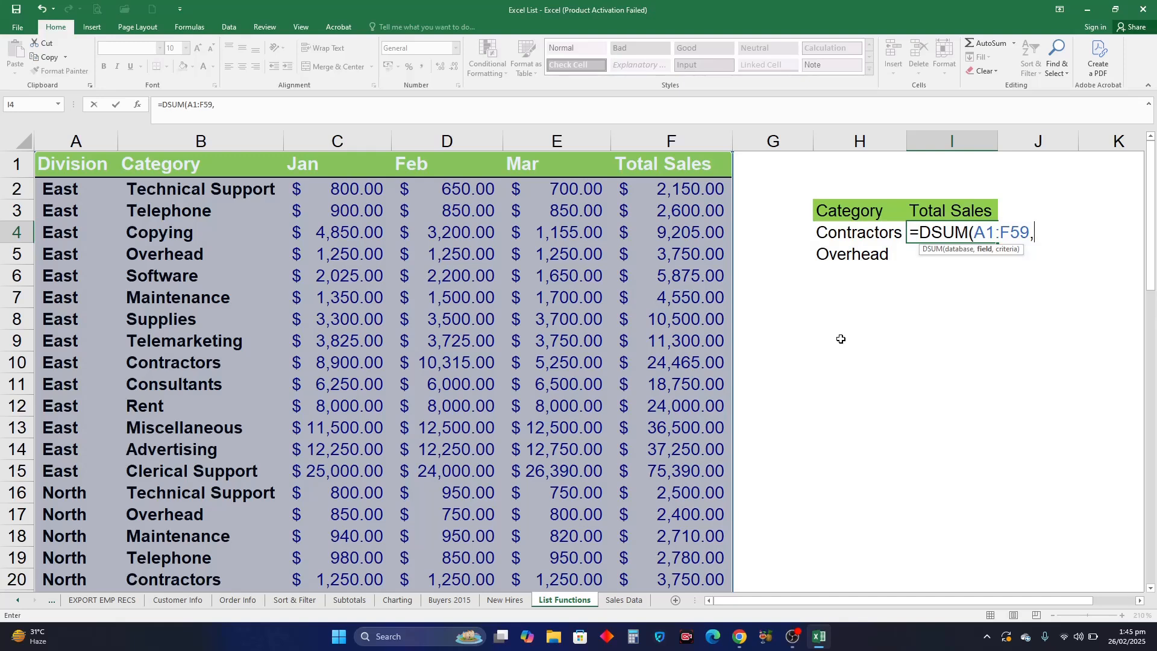
- Complete the DSUM formula with the Total Sales header F1 as the field and H3:H5 as the criteria range
click(707, 165)
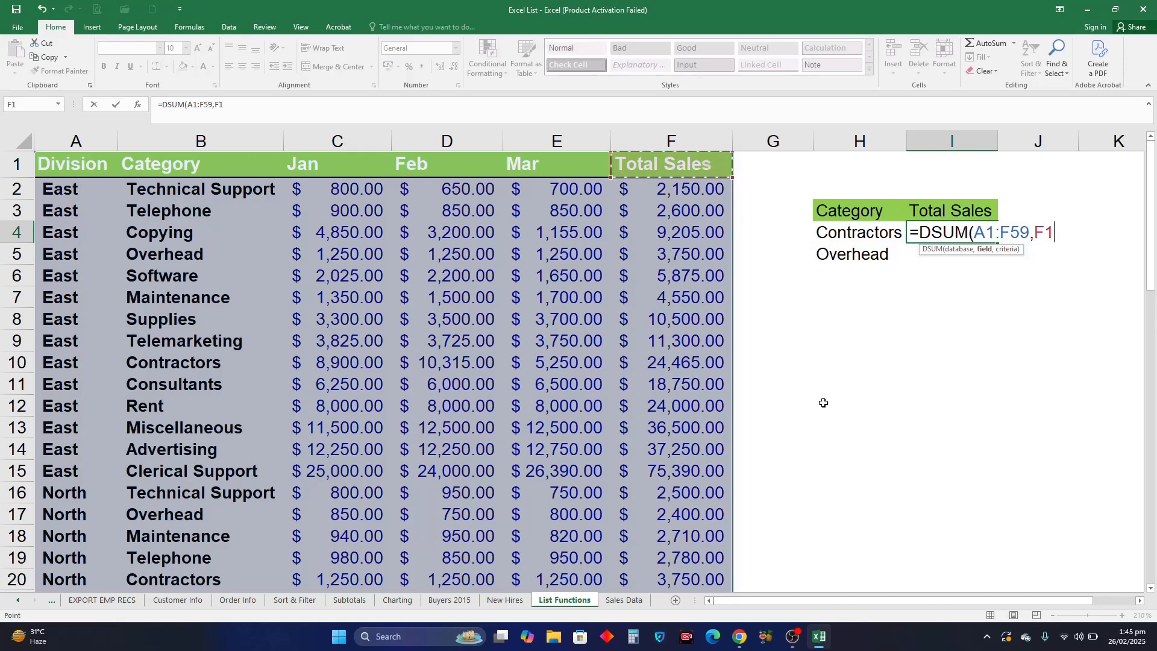
text(,)
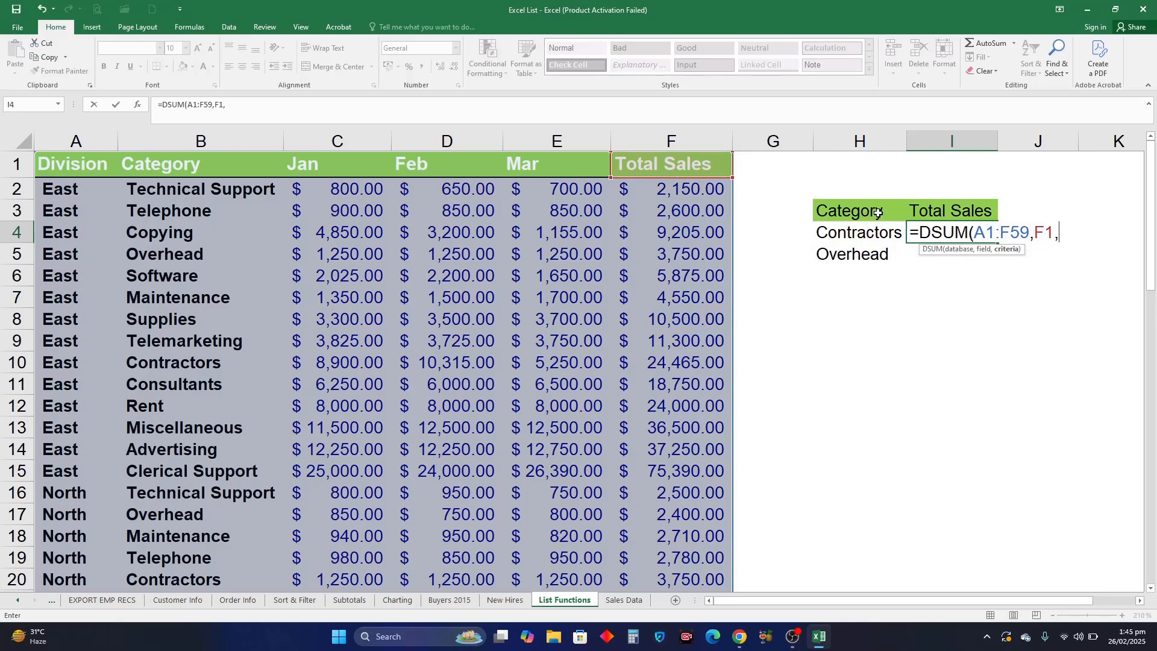
drag(870, 210, 874, 254)
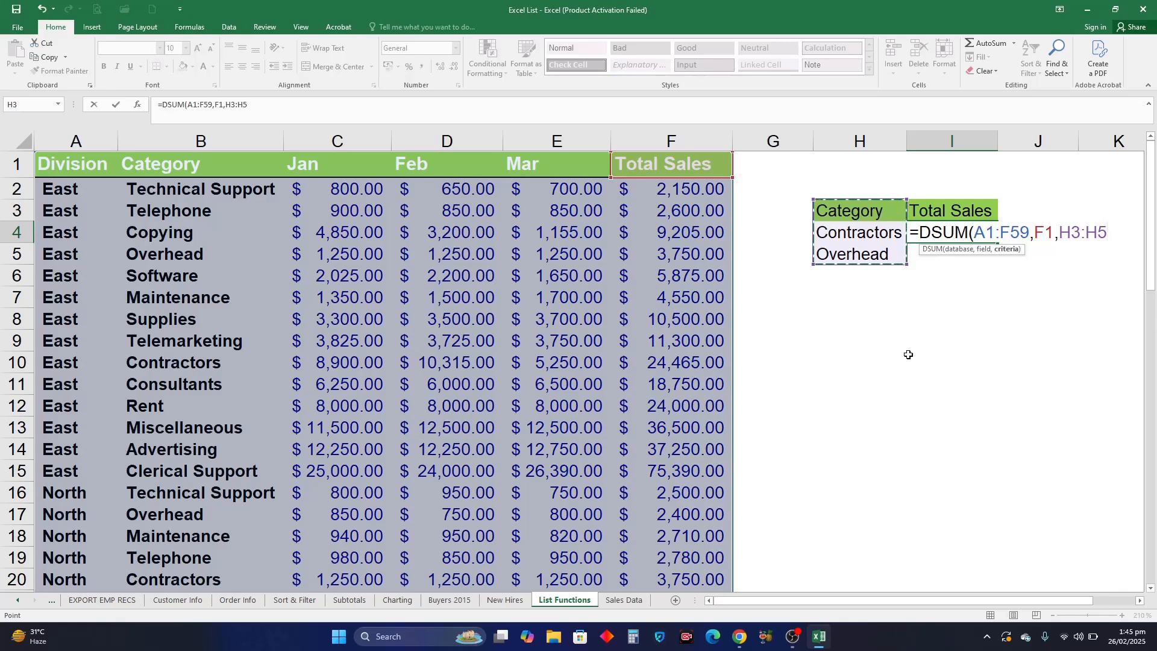
key(Return)
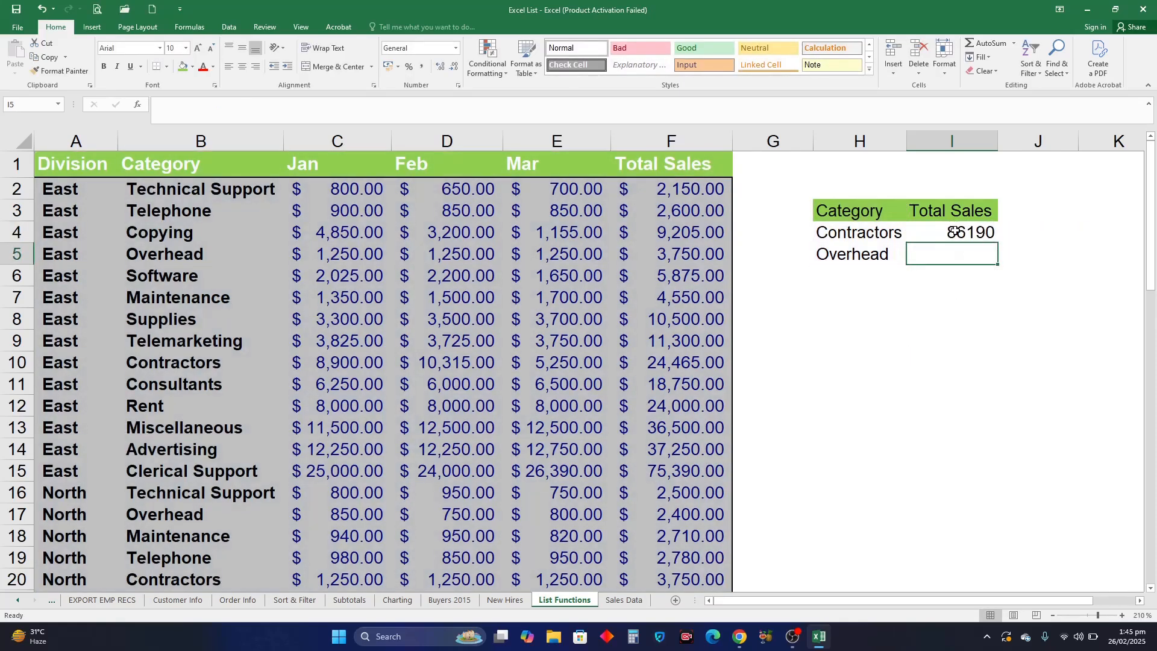
click(933, 231)
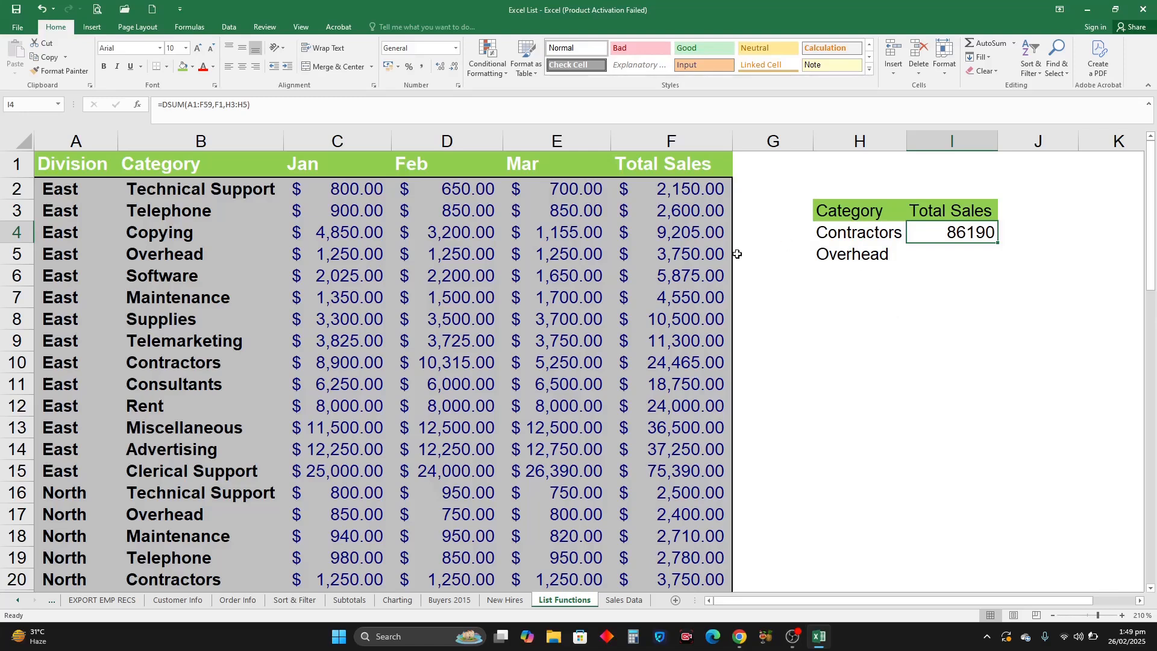
- Add a Division header in cell G3 and copy the Category header's formatting onto it
click(73, 173)
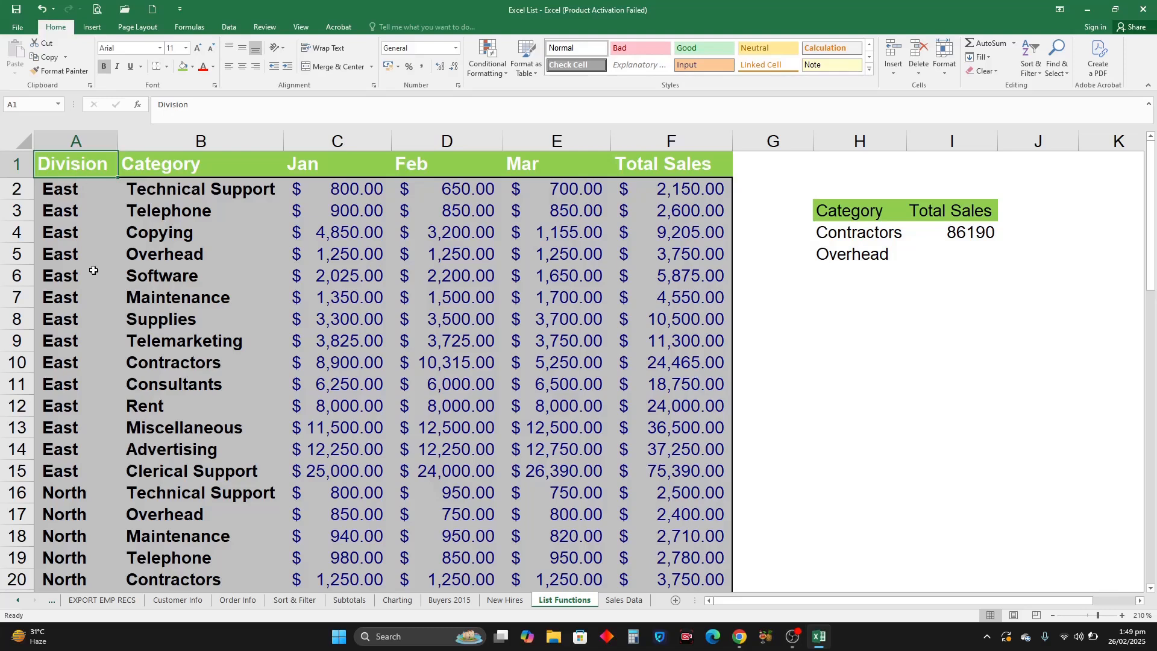
click(771, 209)
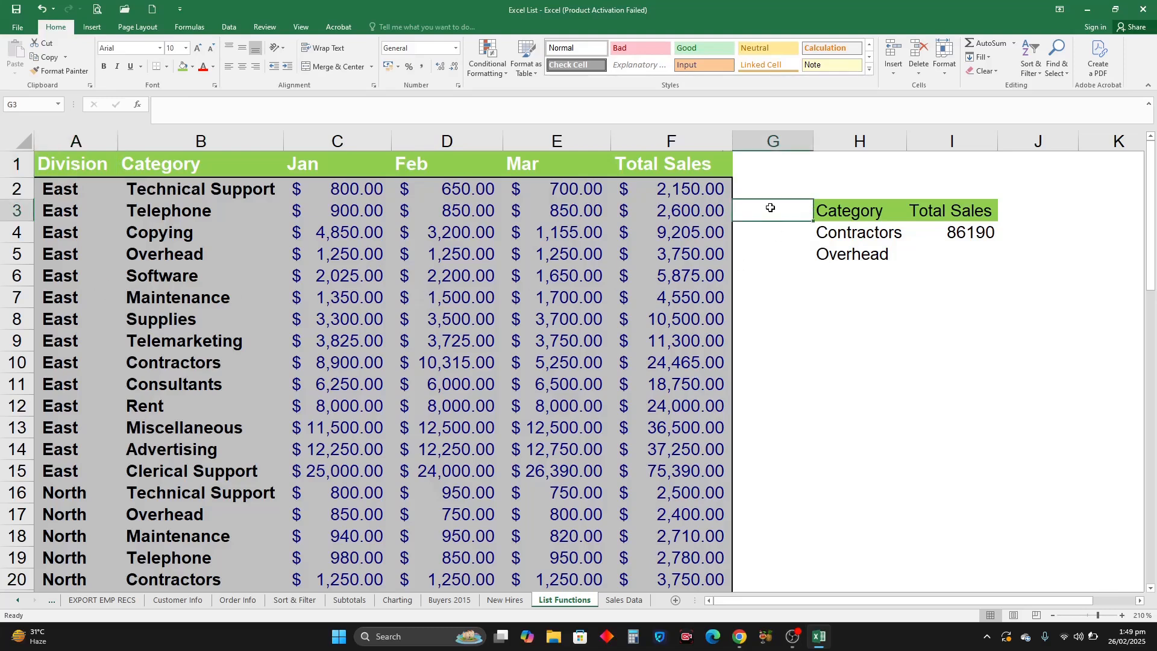
text(D)
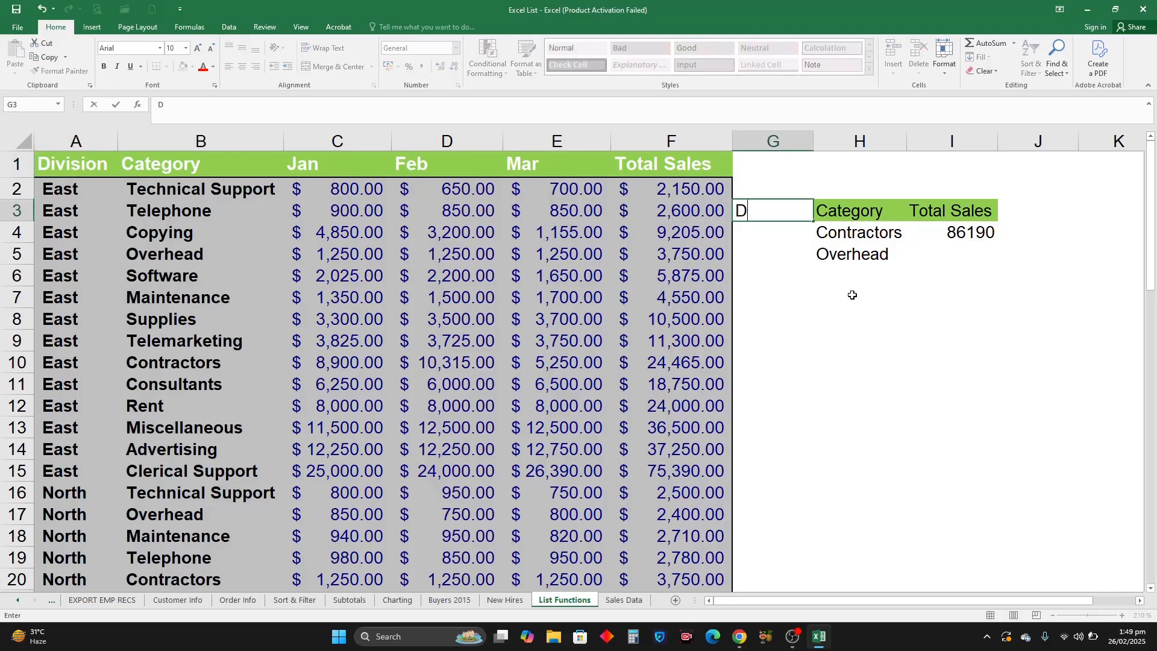
text(ivision)
key(Return)
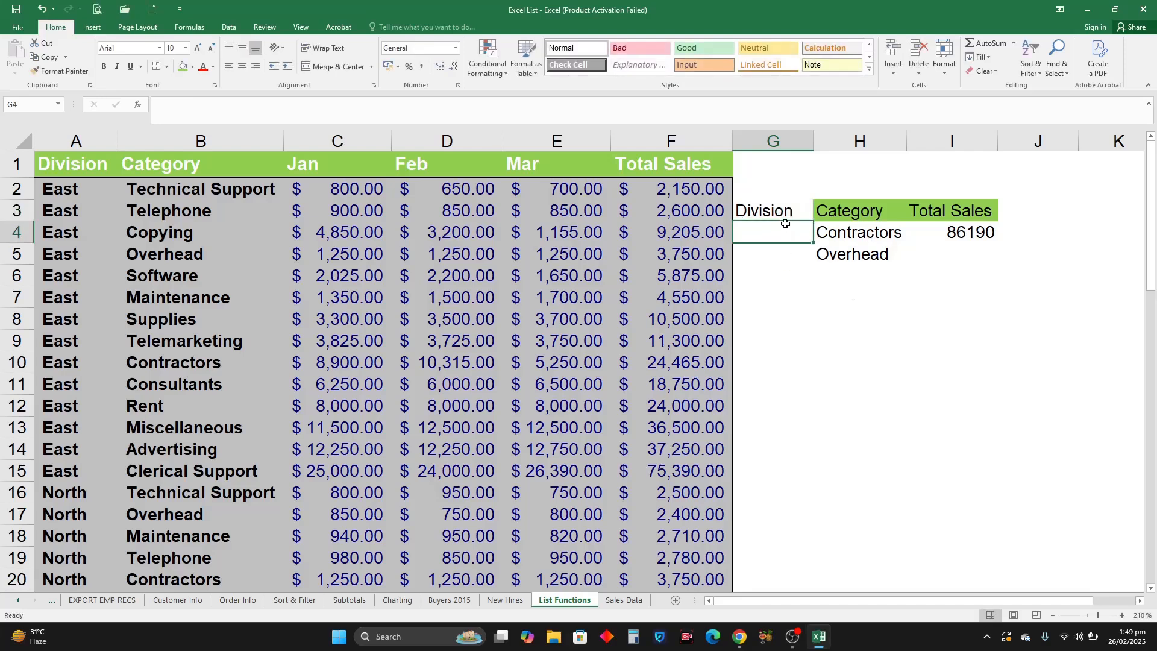
click(848, 216)
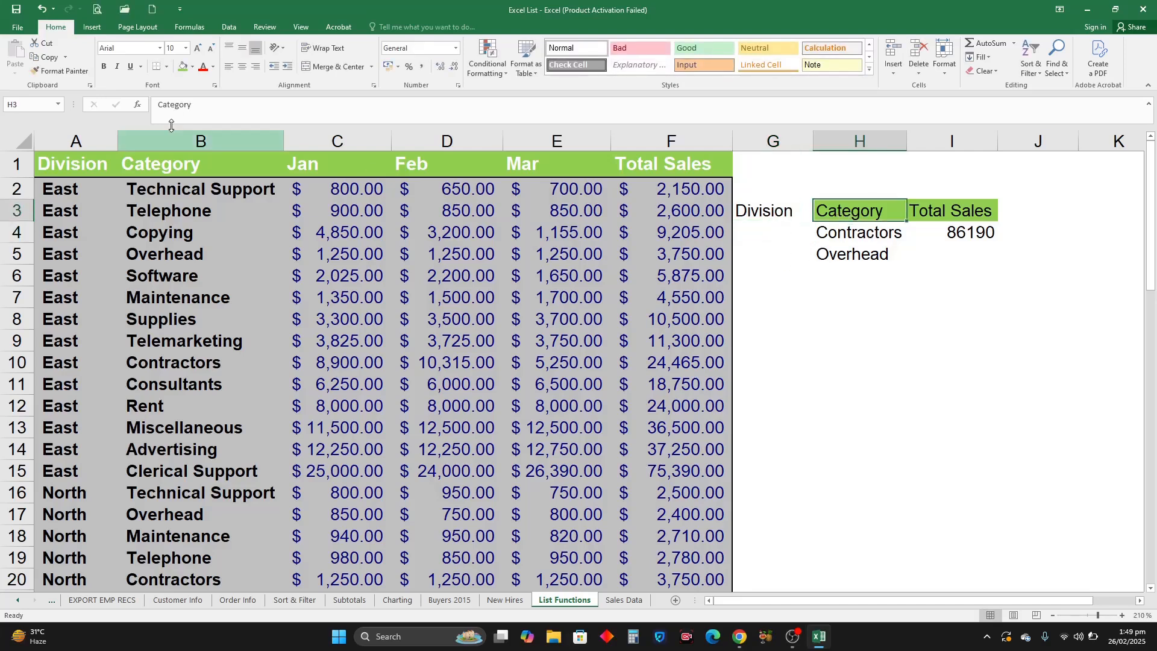
click(59, 71)
click(782, 212)
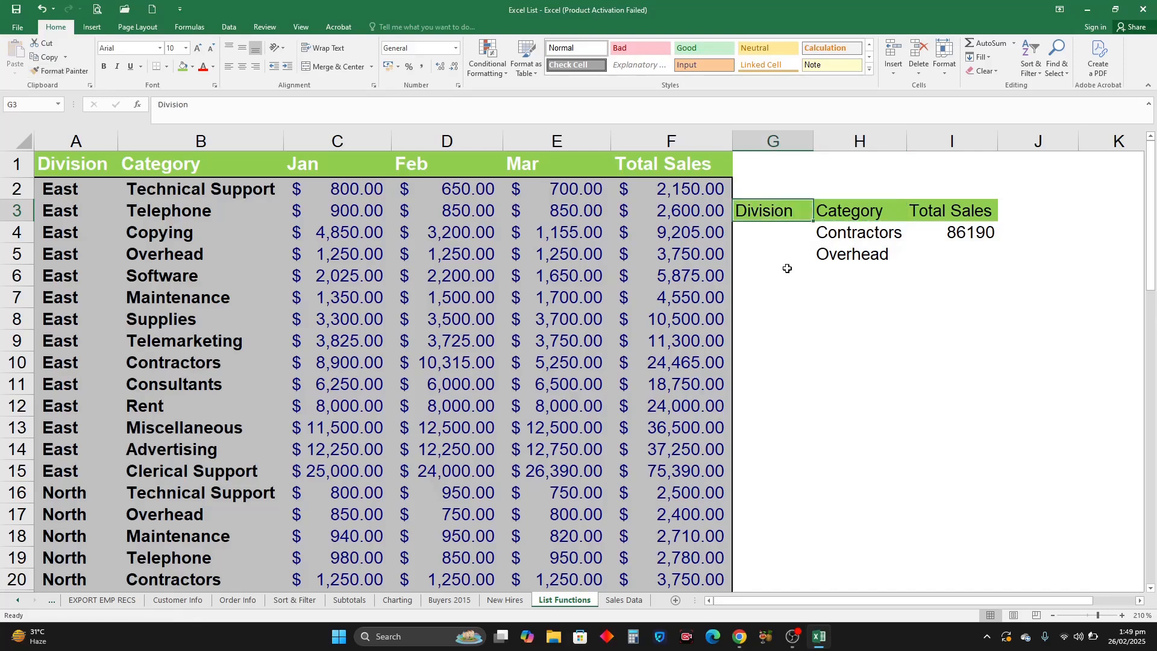
- Enter East as the division criterion in cells G4 and G5, beside Contractors and Overhead
click(782, 233)
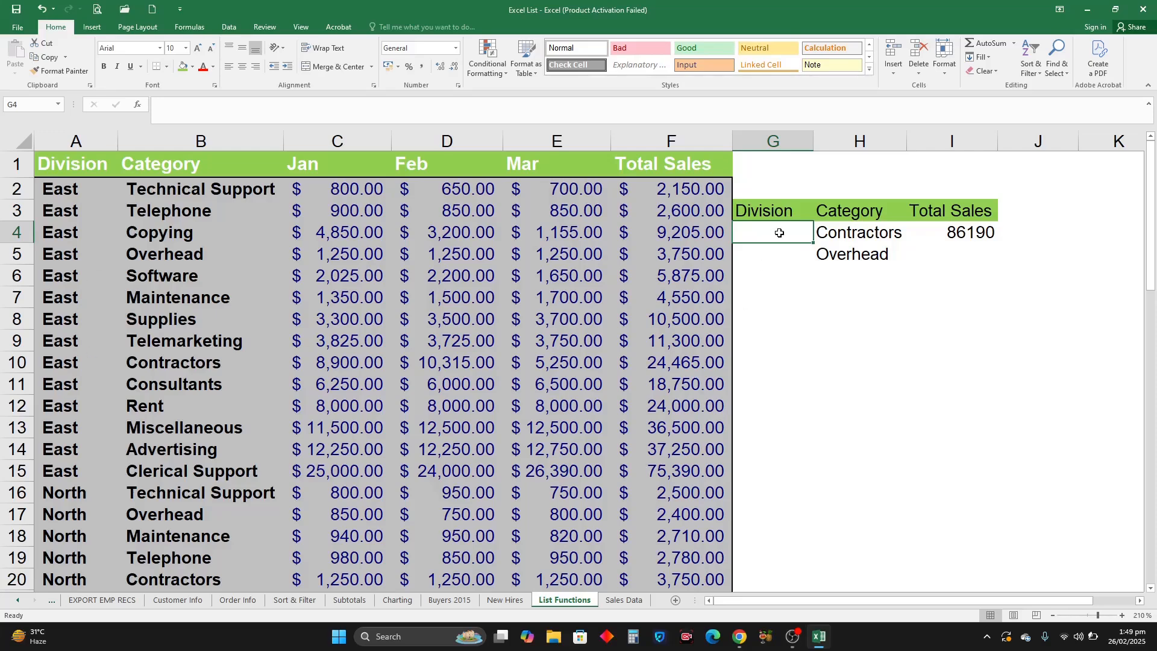
text(East)
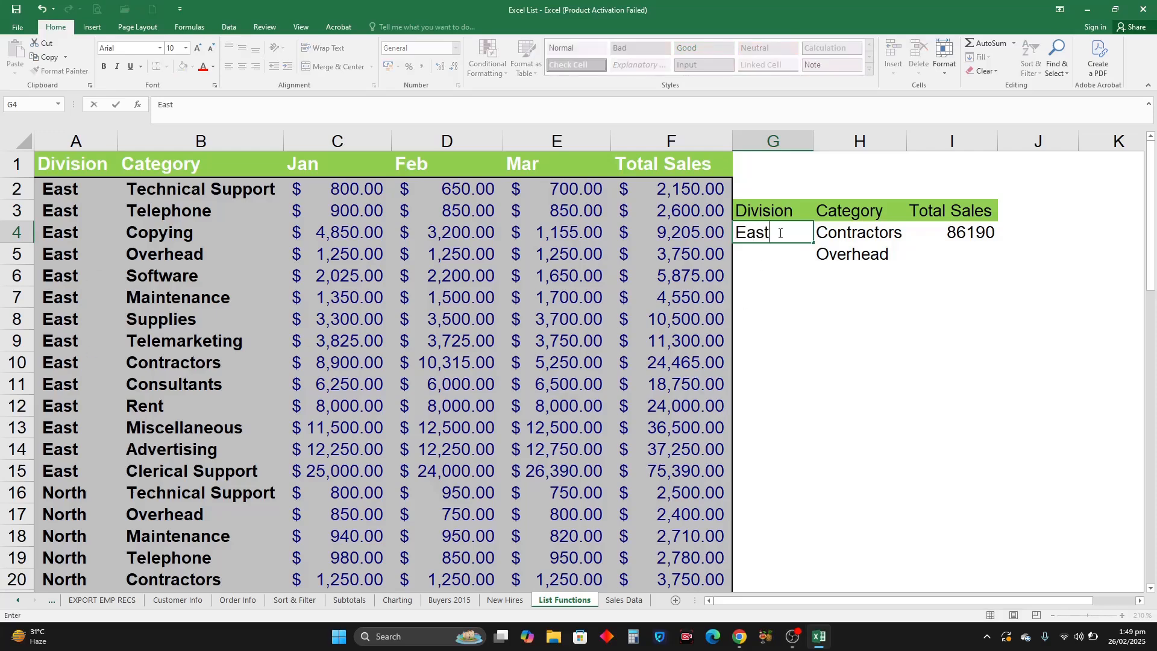
key(Return)
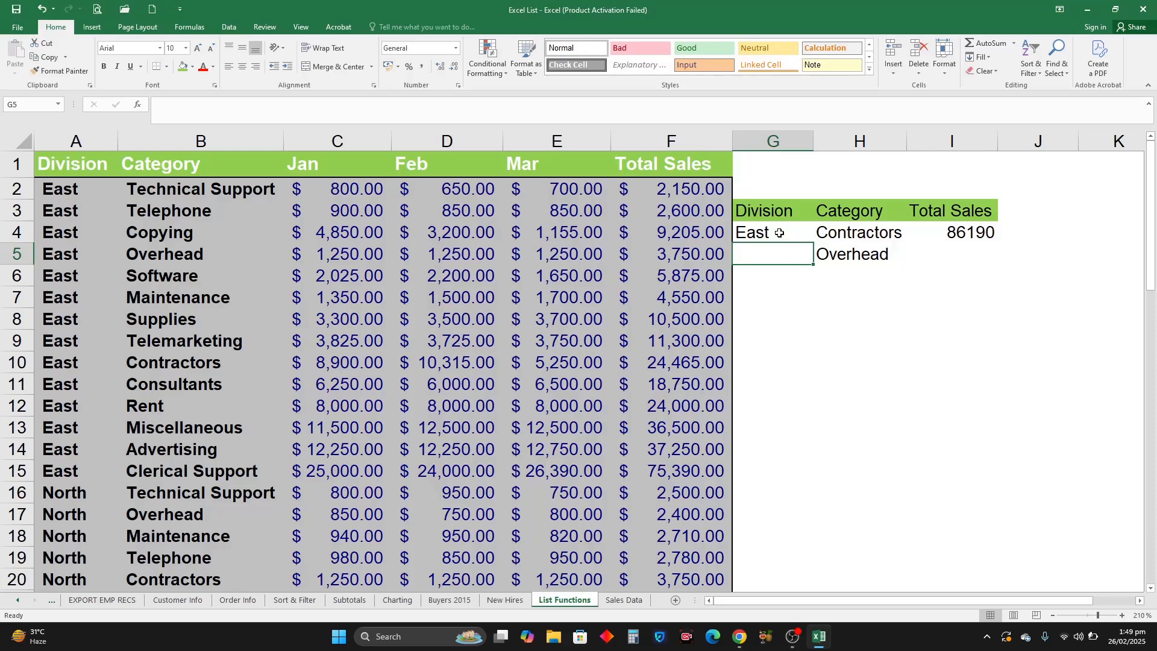
text(East)
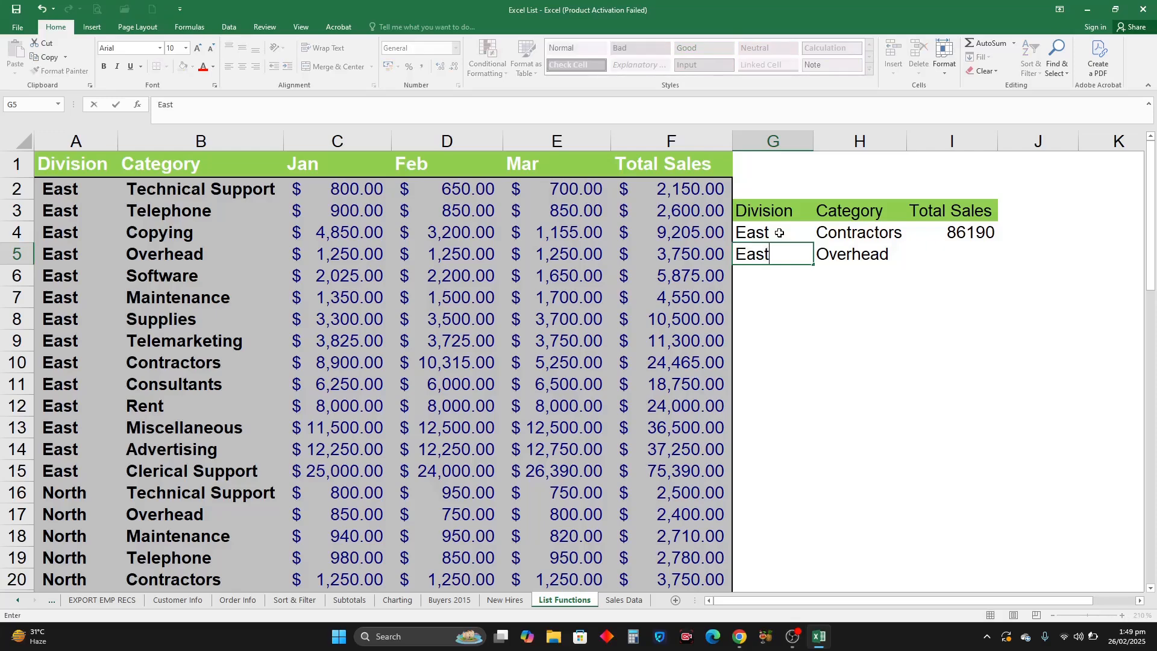
key(Return)
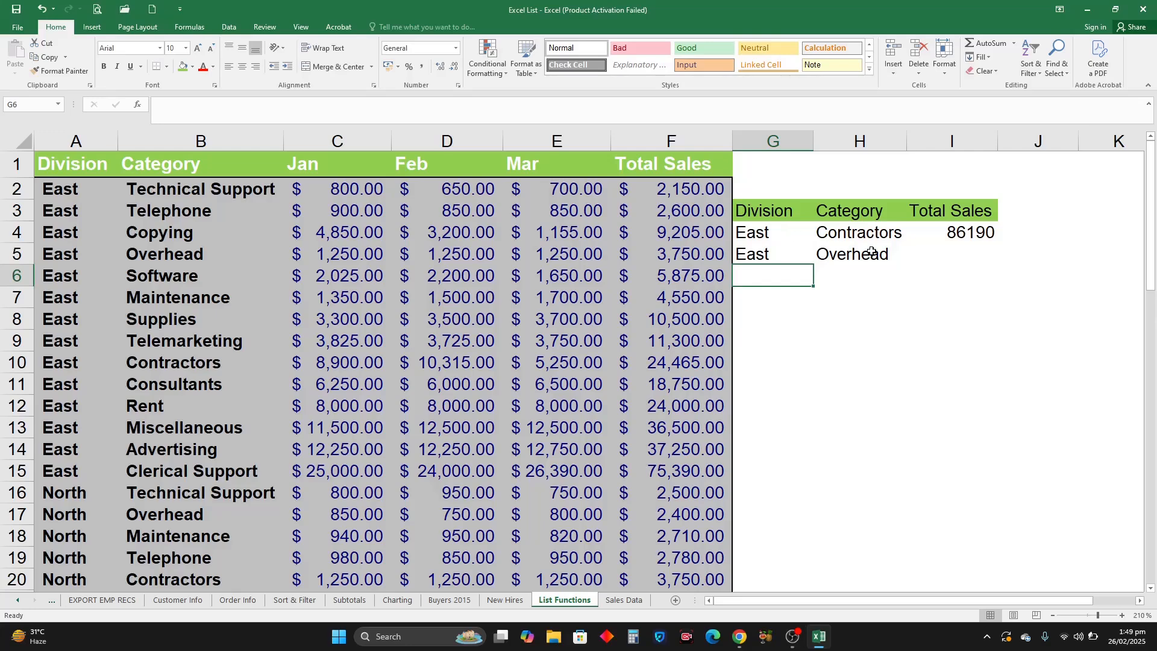
- Change the criteria argument of the DSUM formula in cell I4 to the Division and Category range G3:H5
click(976, 233)
double_click(976, 234)
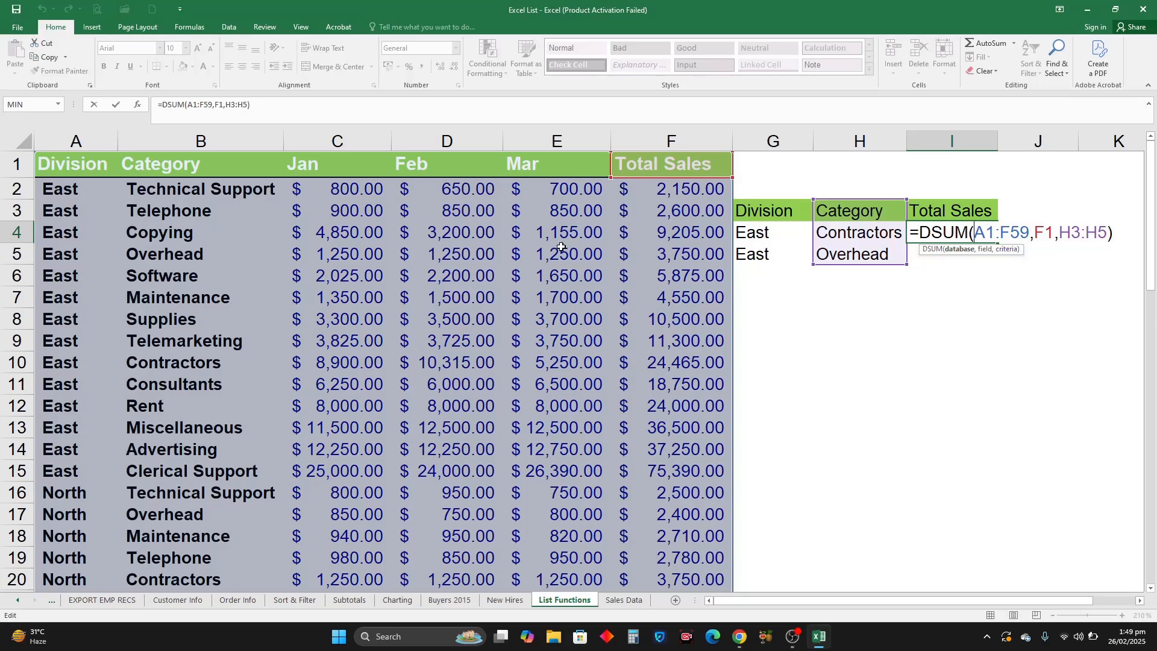
click(137, 105)
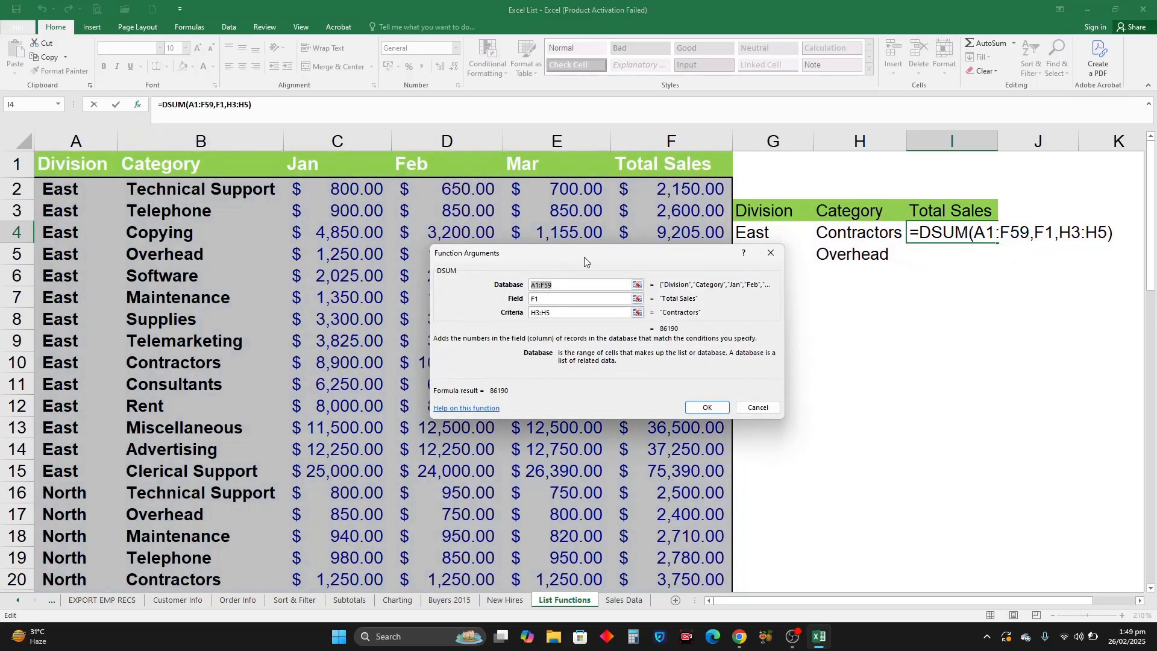
drag(598, 258, 599, 295)
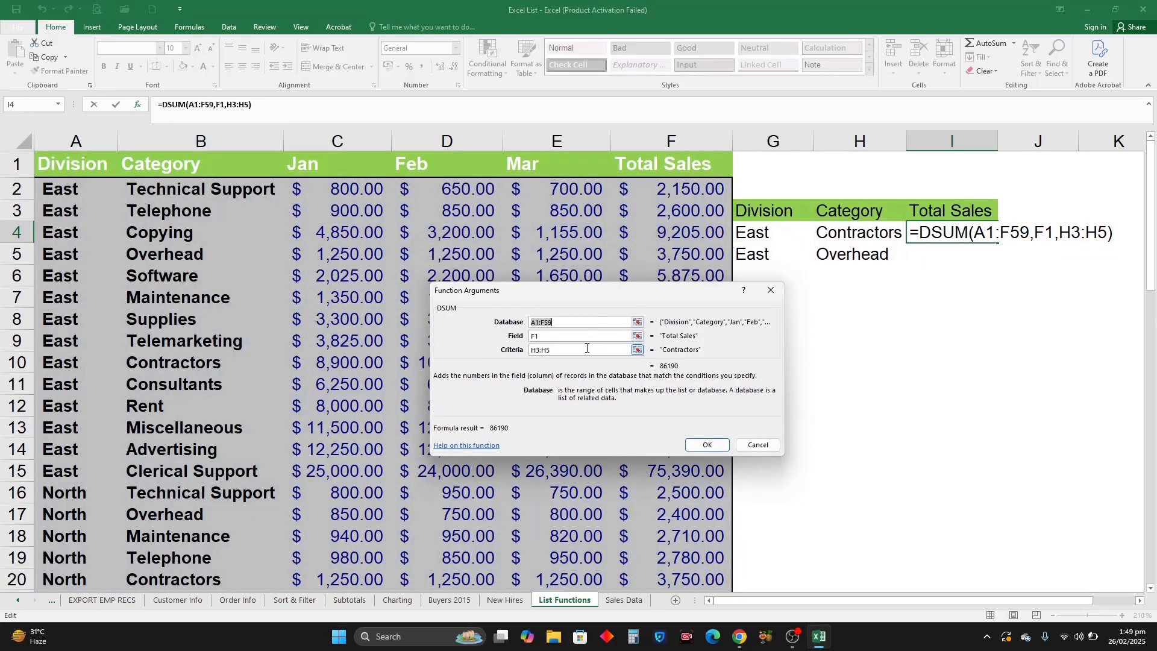
drag(586, 349, 519, 346)
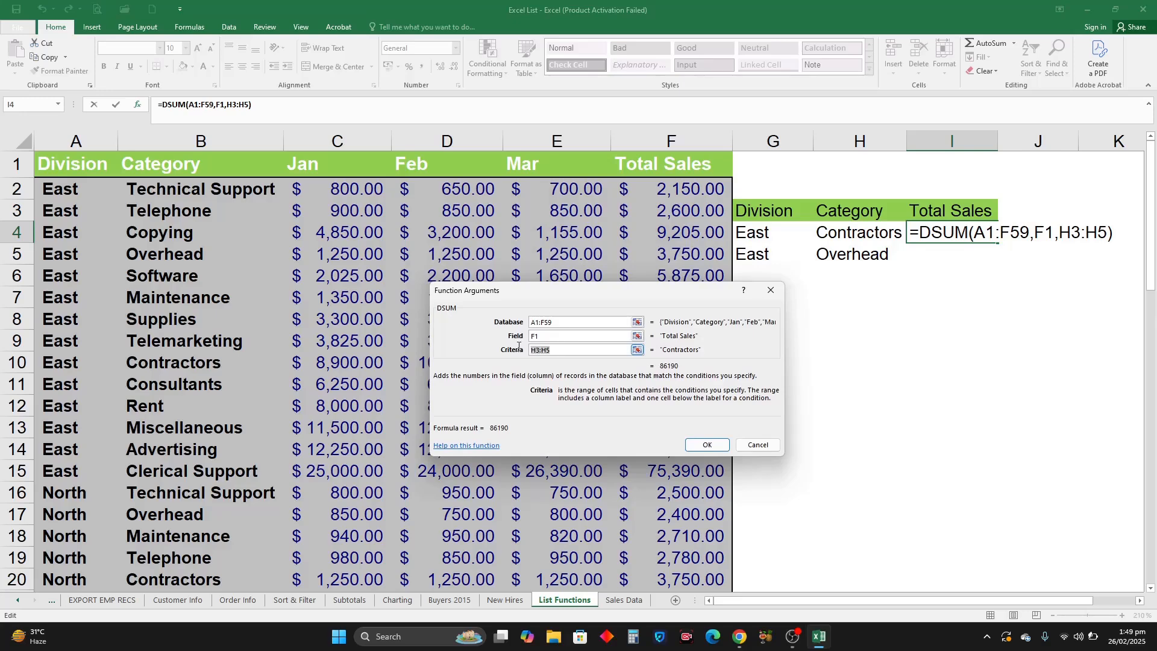
key(BackSpace)
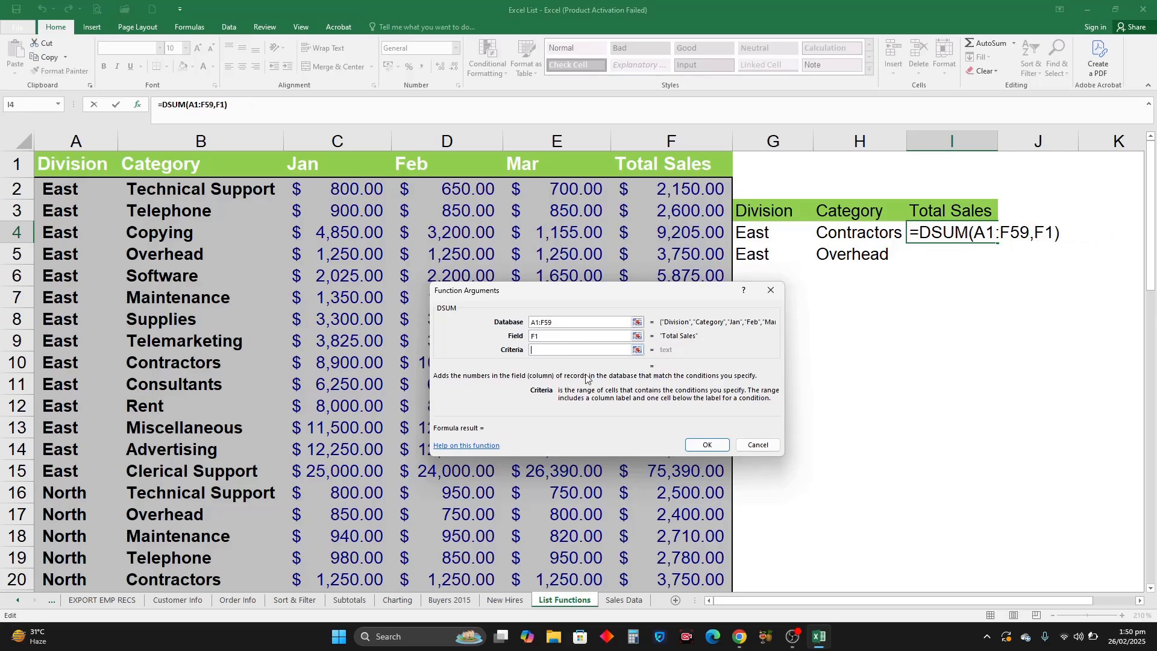
click(637, 349)
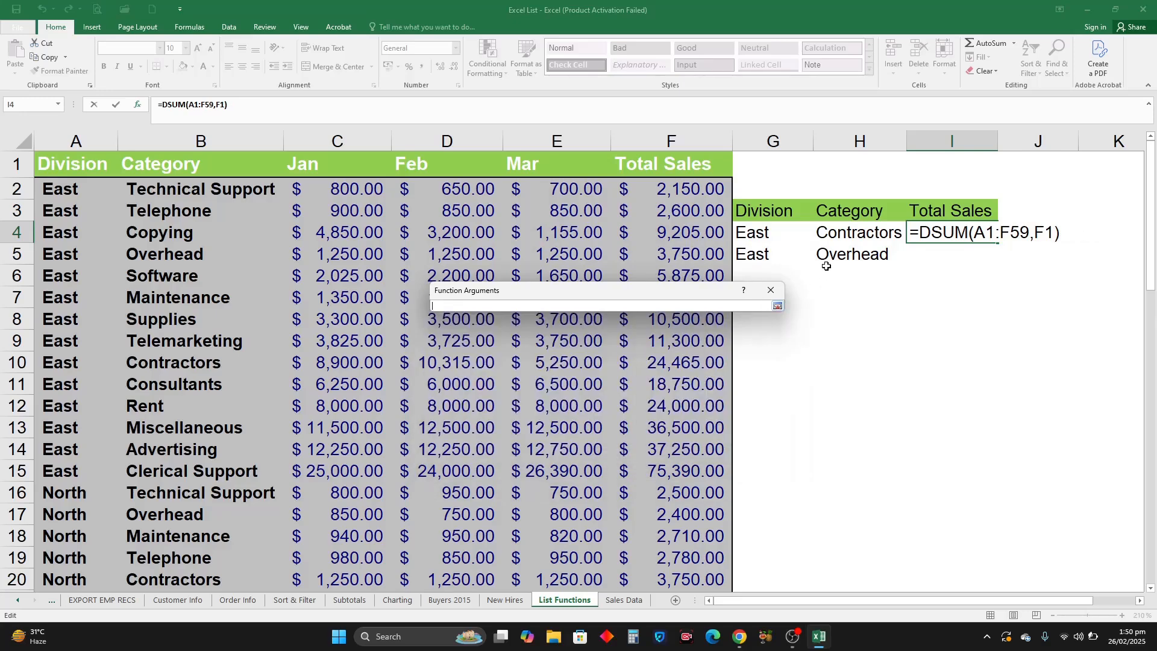
click(786, 209)
drag(786, 209, 840, 256)
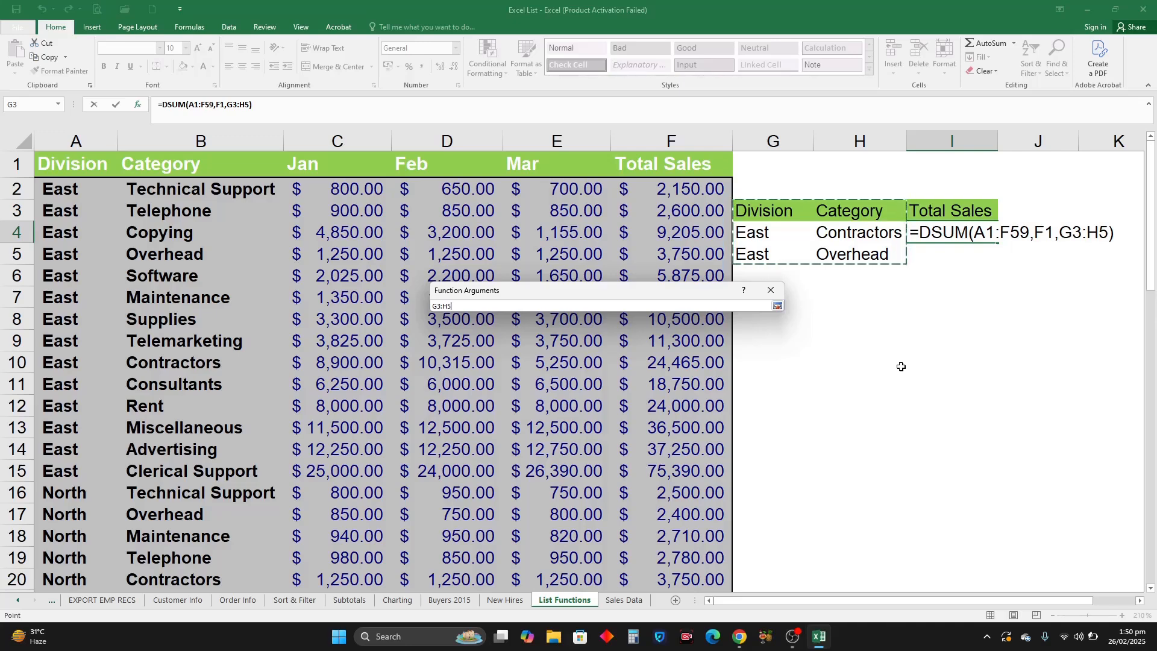
key(Return)
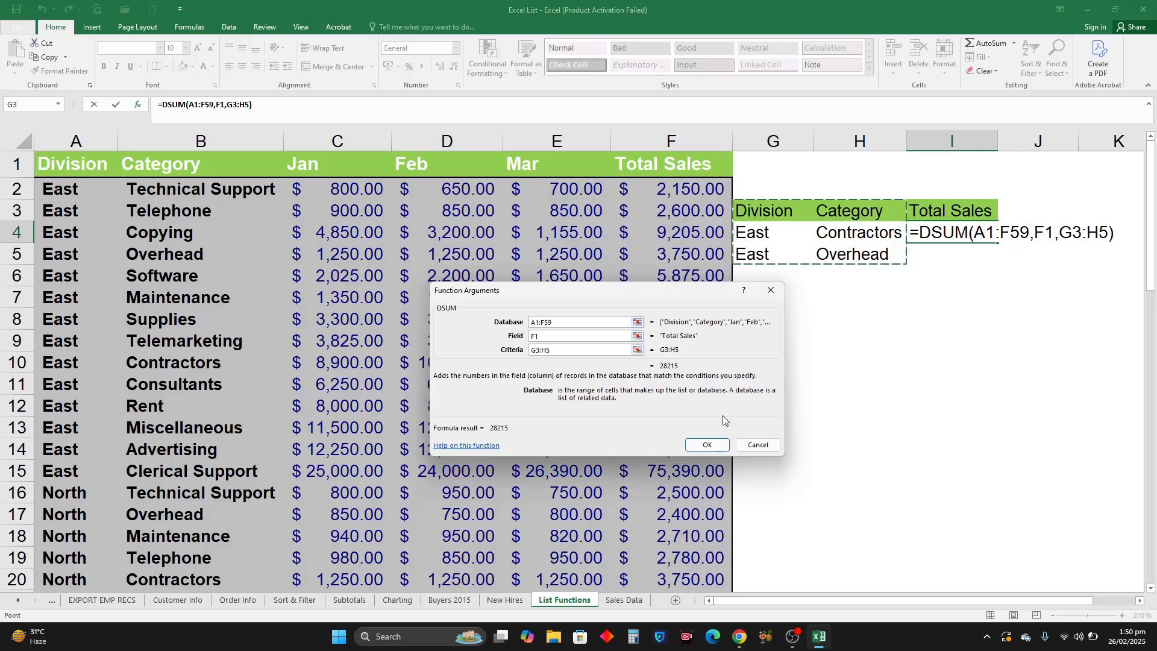
click(726, 445)
click(937, 326)
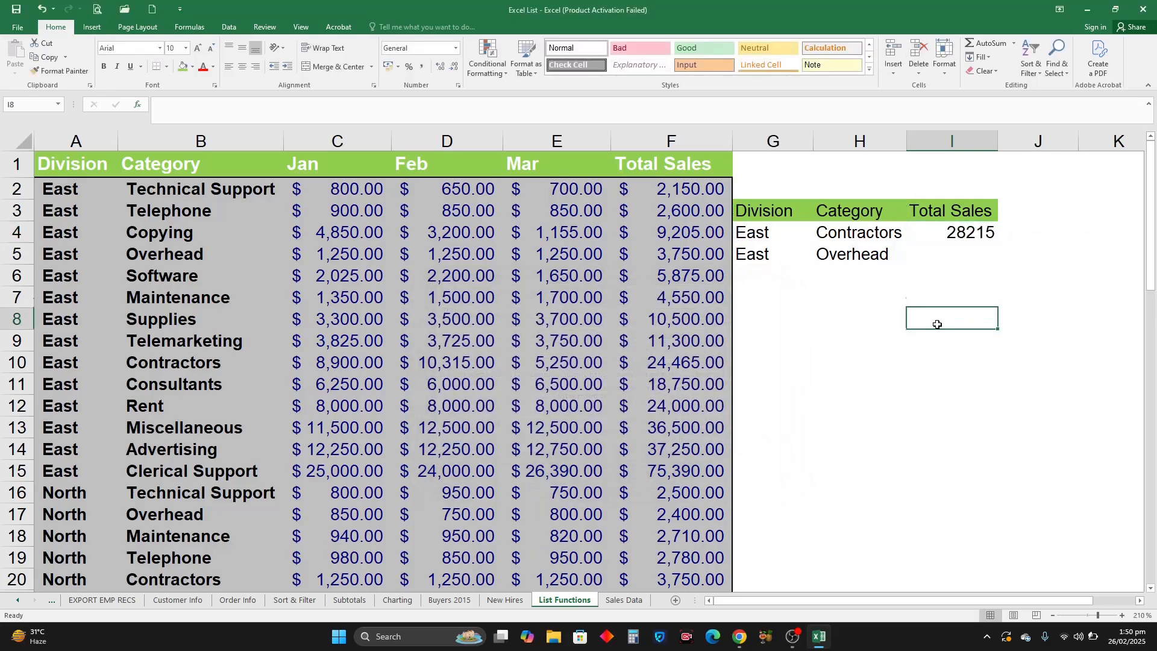